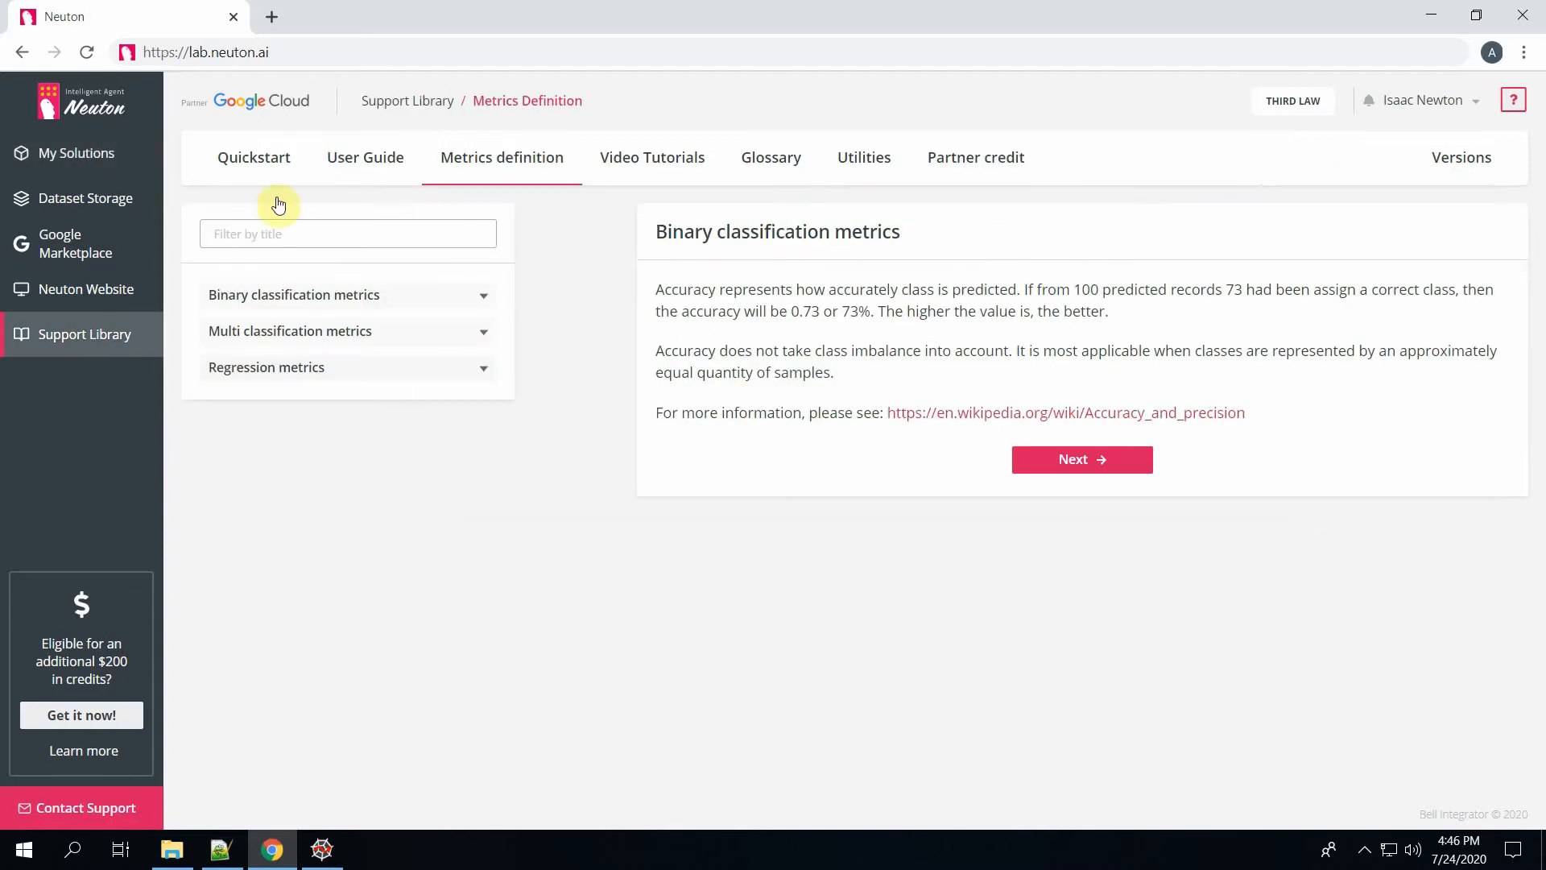
Look through the binary classification and regression metrics in the Support Library's Metrics definition section.
left_click(127, 335)
left_click(466, 293)
left_click(464, 299)
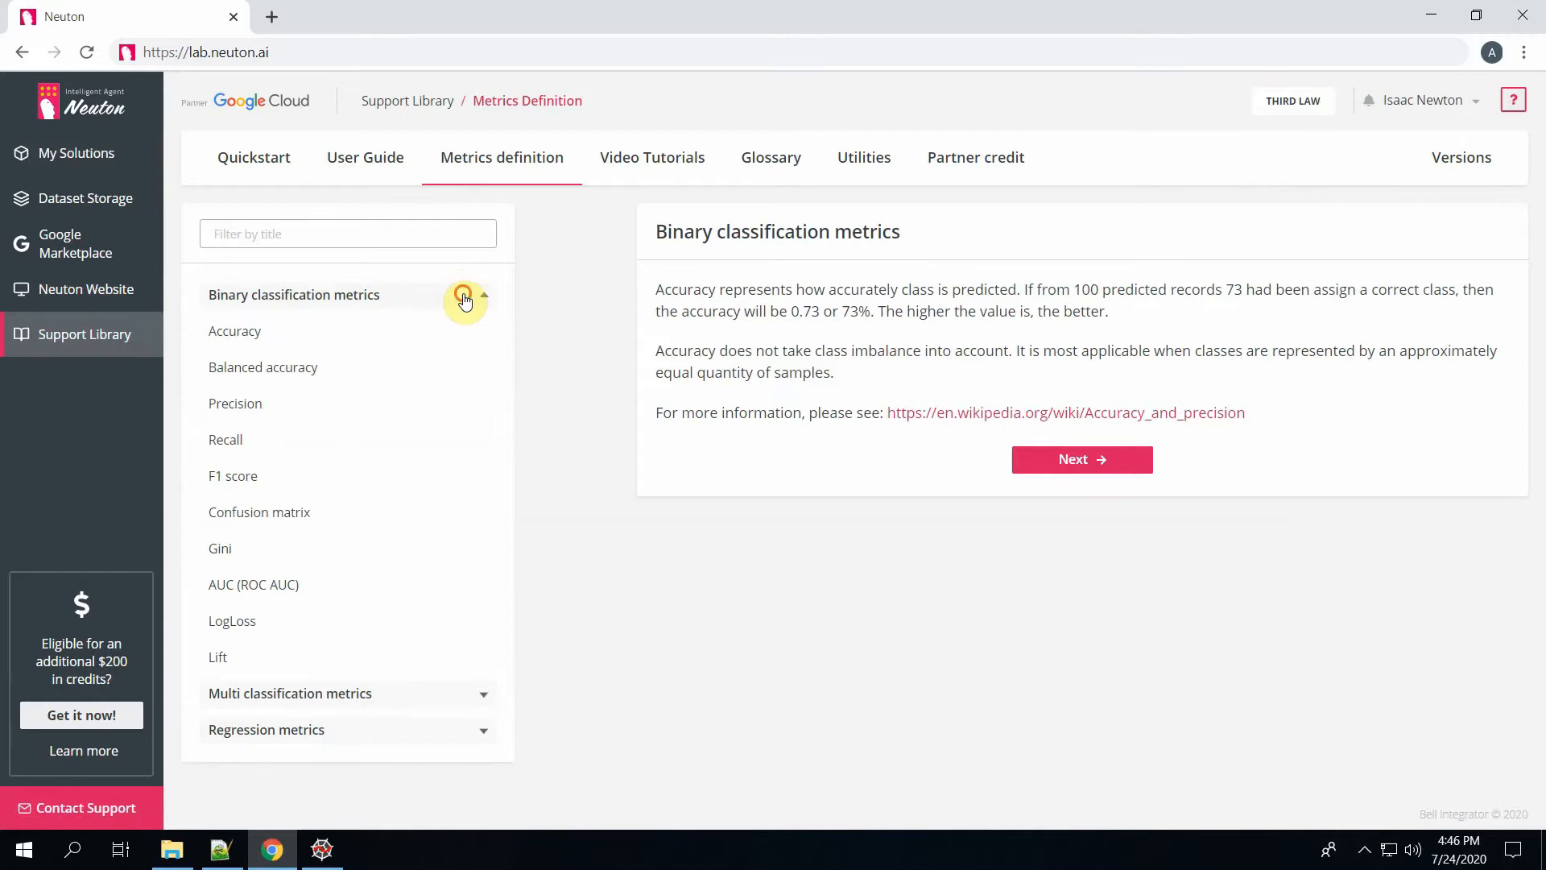
left_click(461, 372)
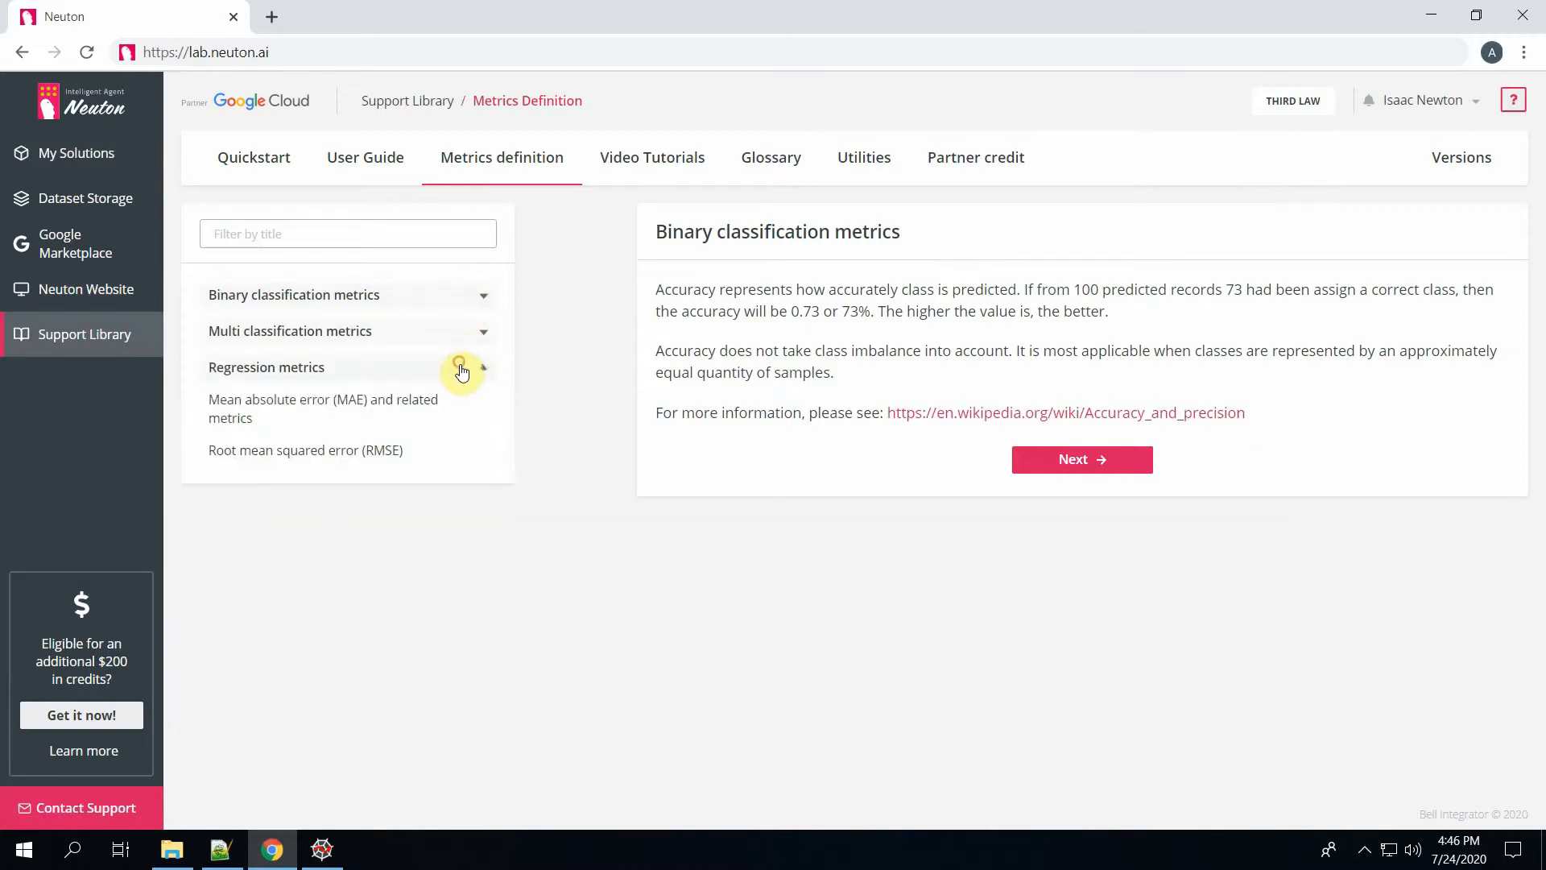
left_click(461, 372)
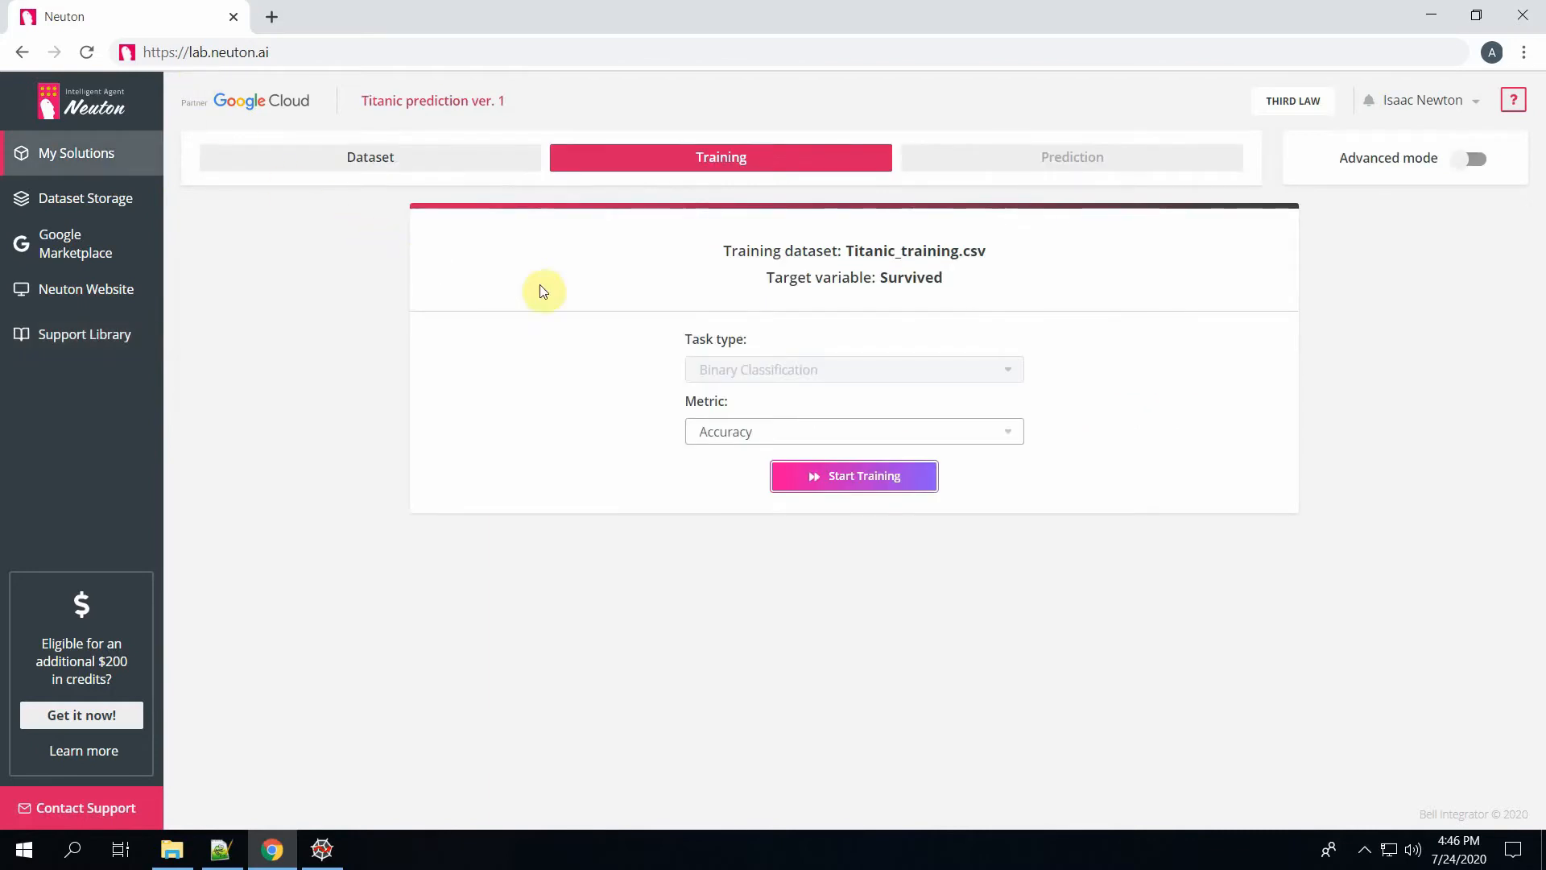
Turn on Advanced mode and try the Maximum Number of Coefficients and Perform Feature Engineering options in the training settings.
left_click(1467, 162)
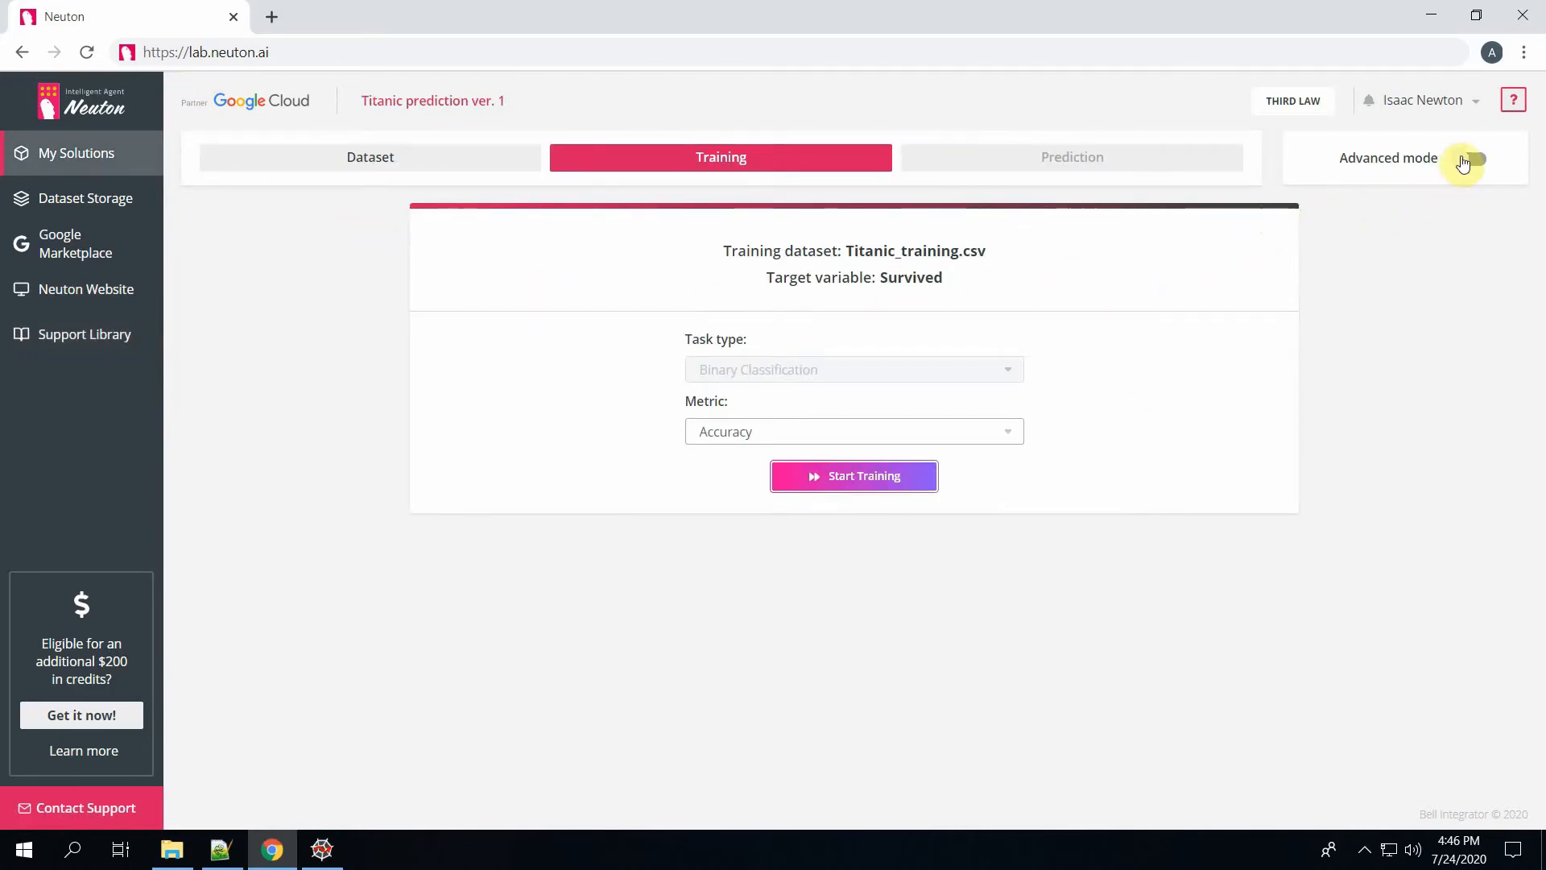
left_click(958, 535)
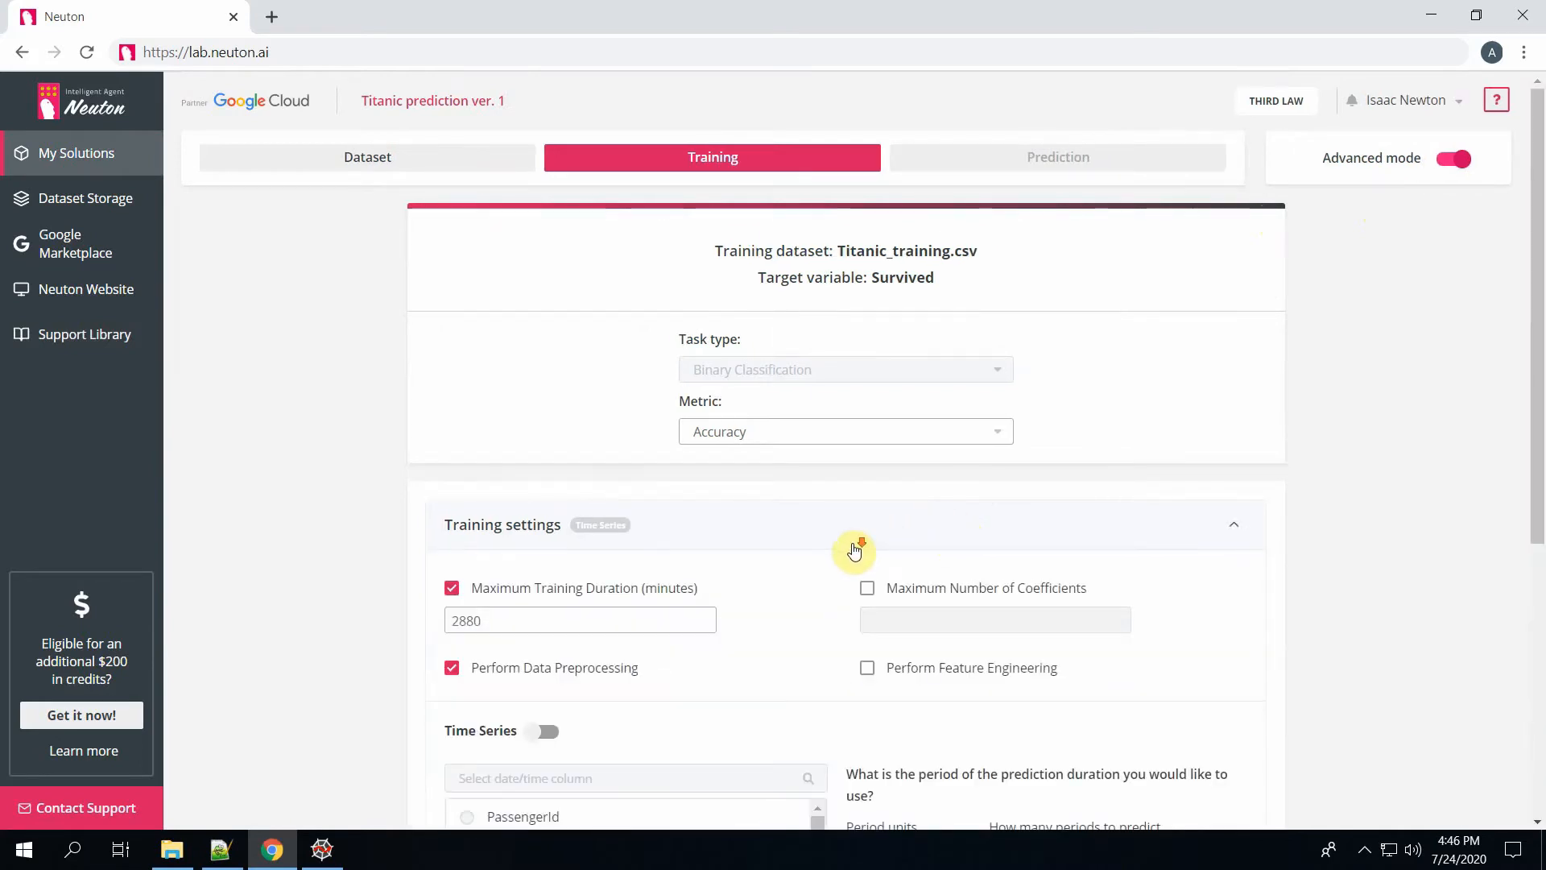
scroll(854, 550, "down", 3)
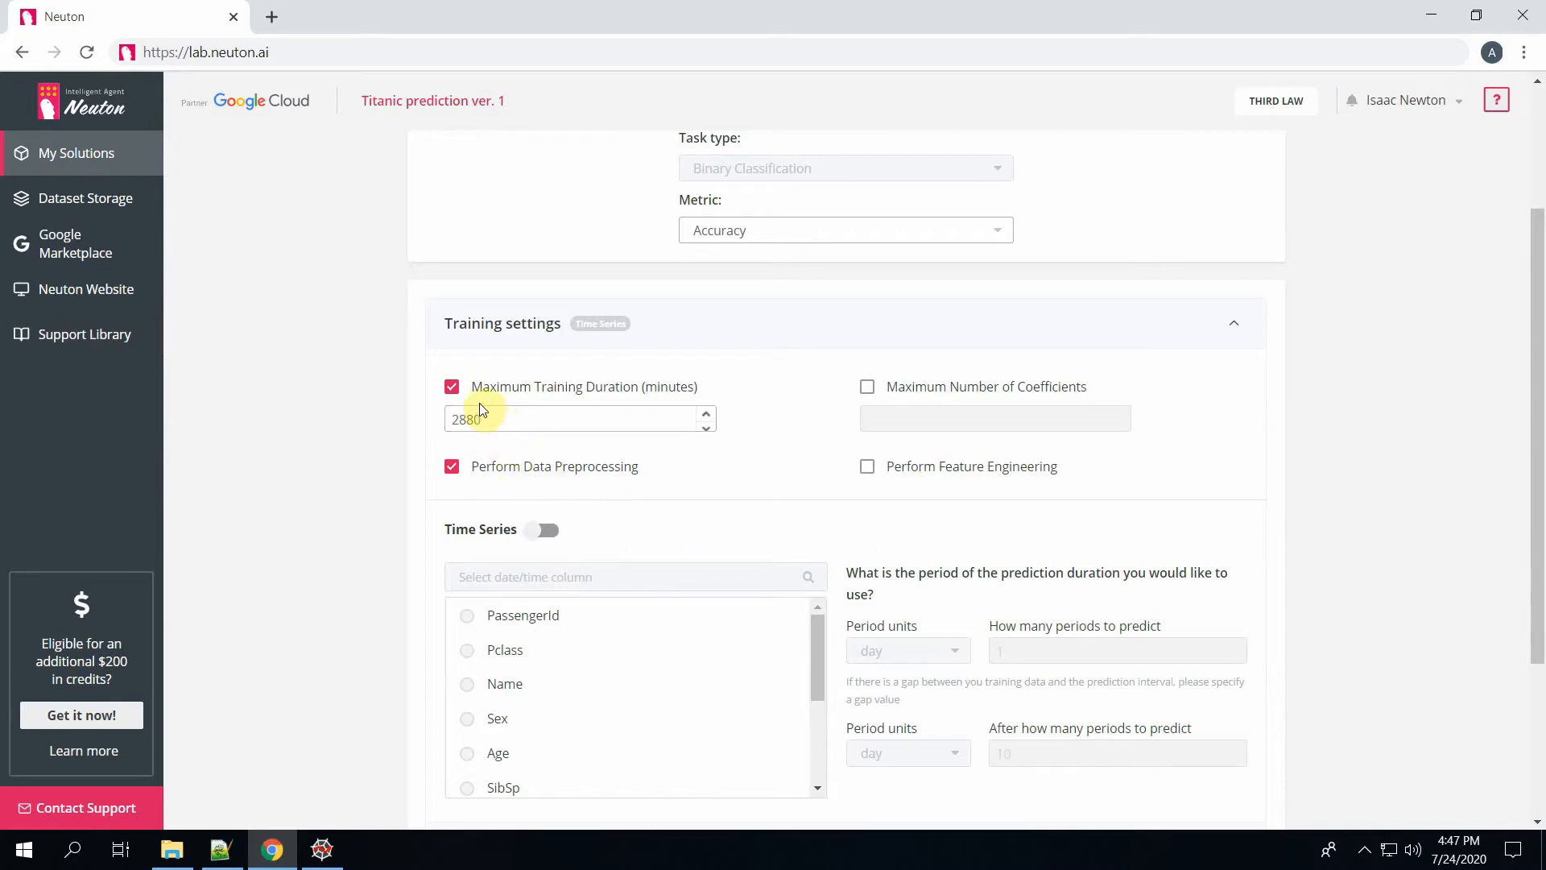
left_click_drag(509, 419, 444, 412)
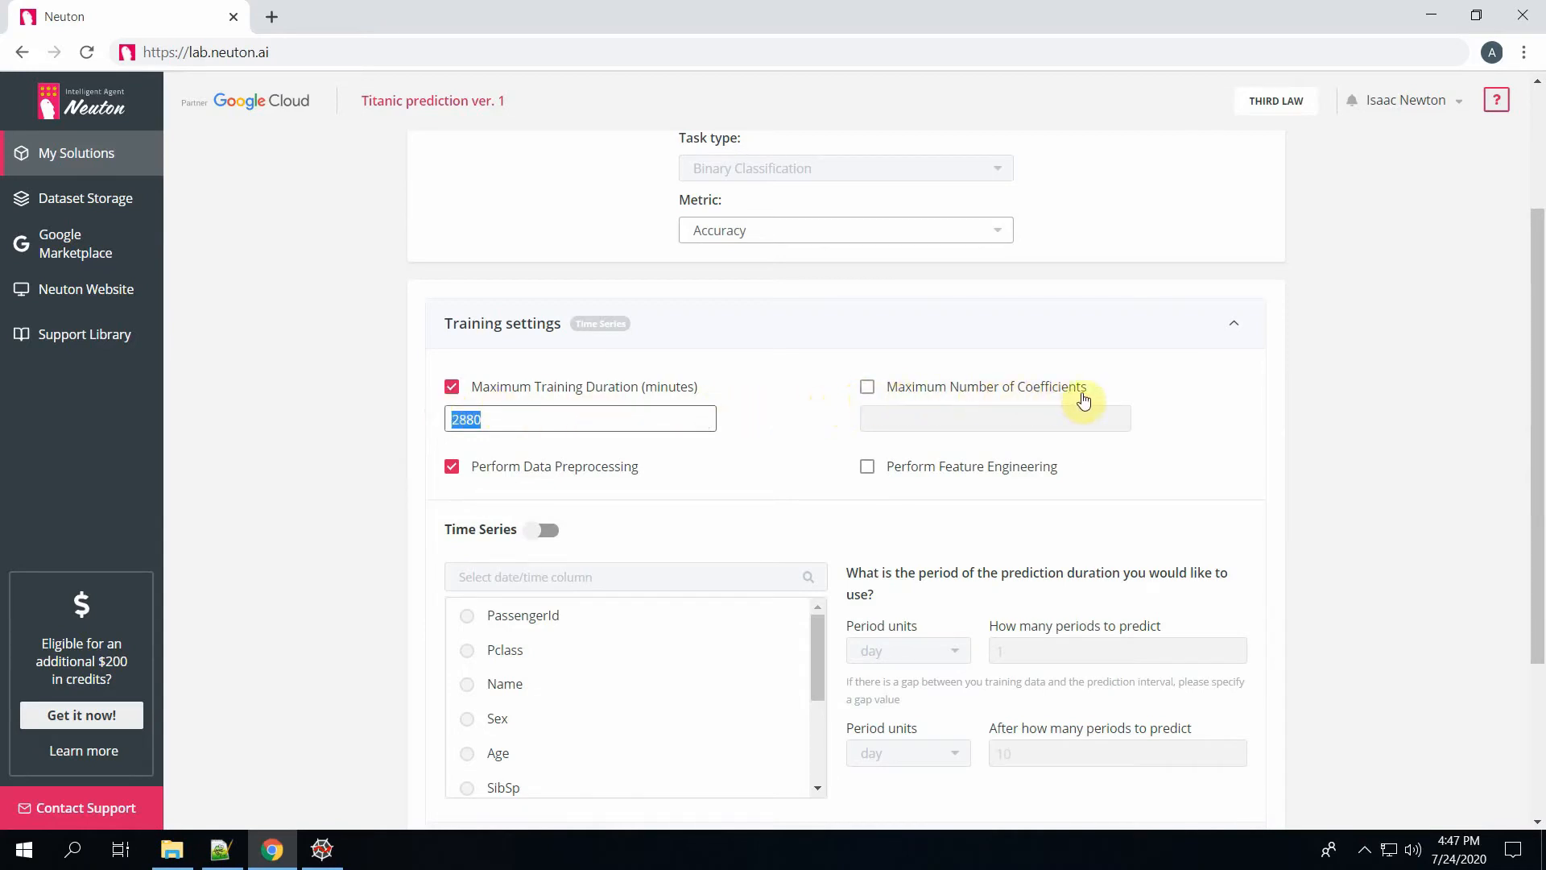
left_click(867, 391)
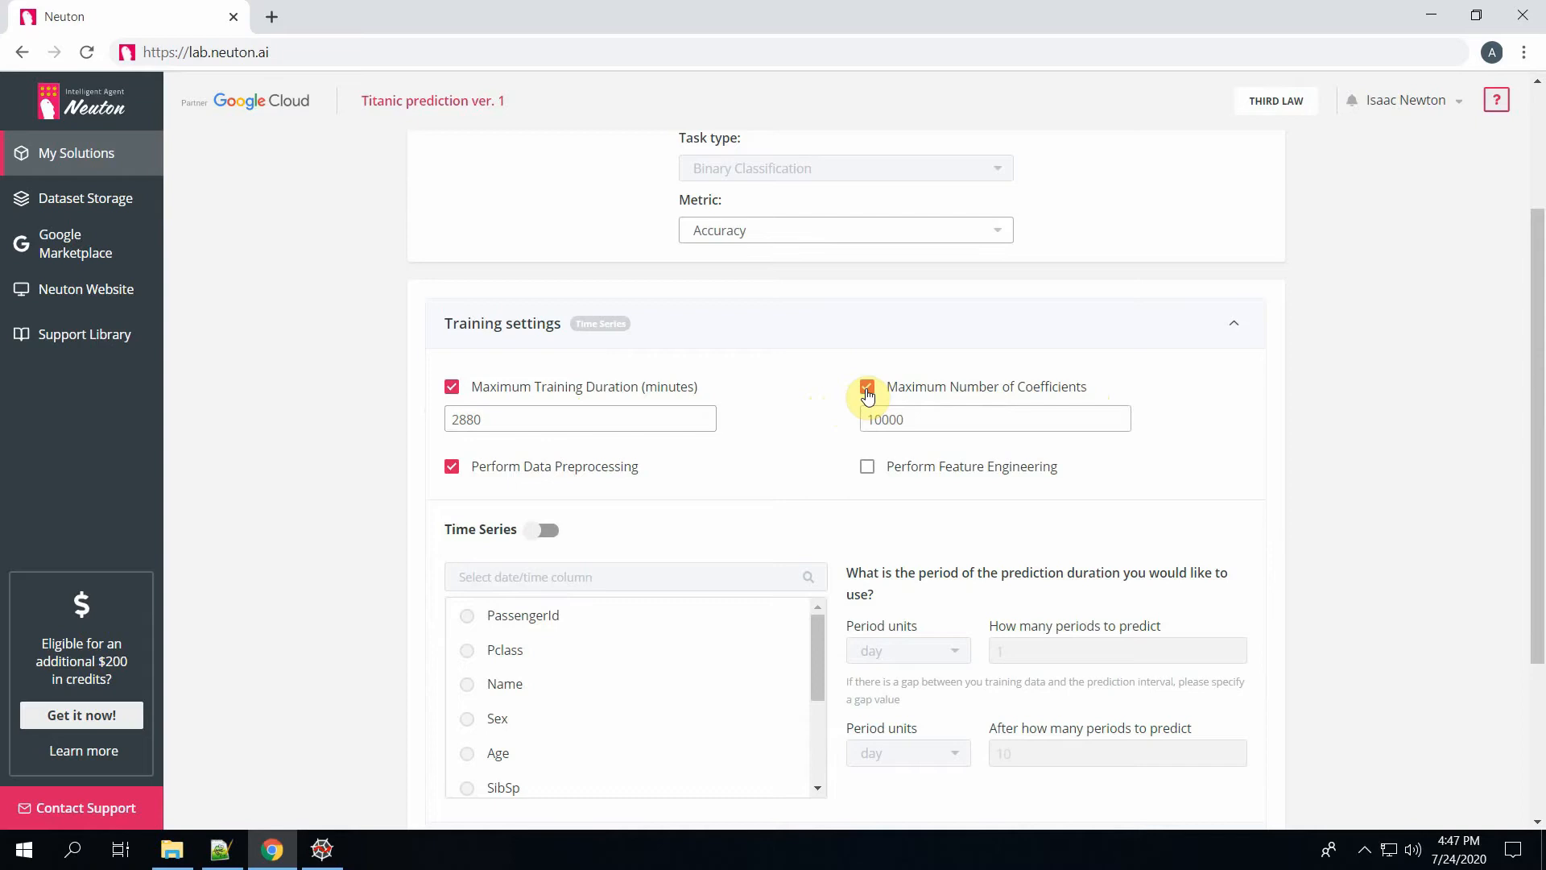
left_click(867, 391)
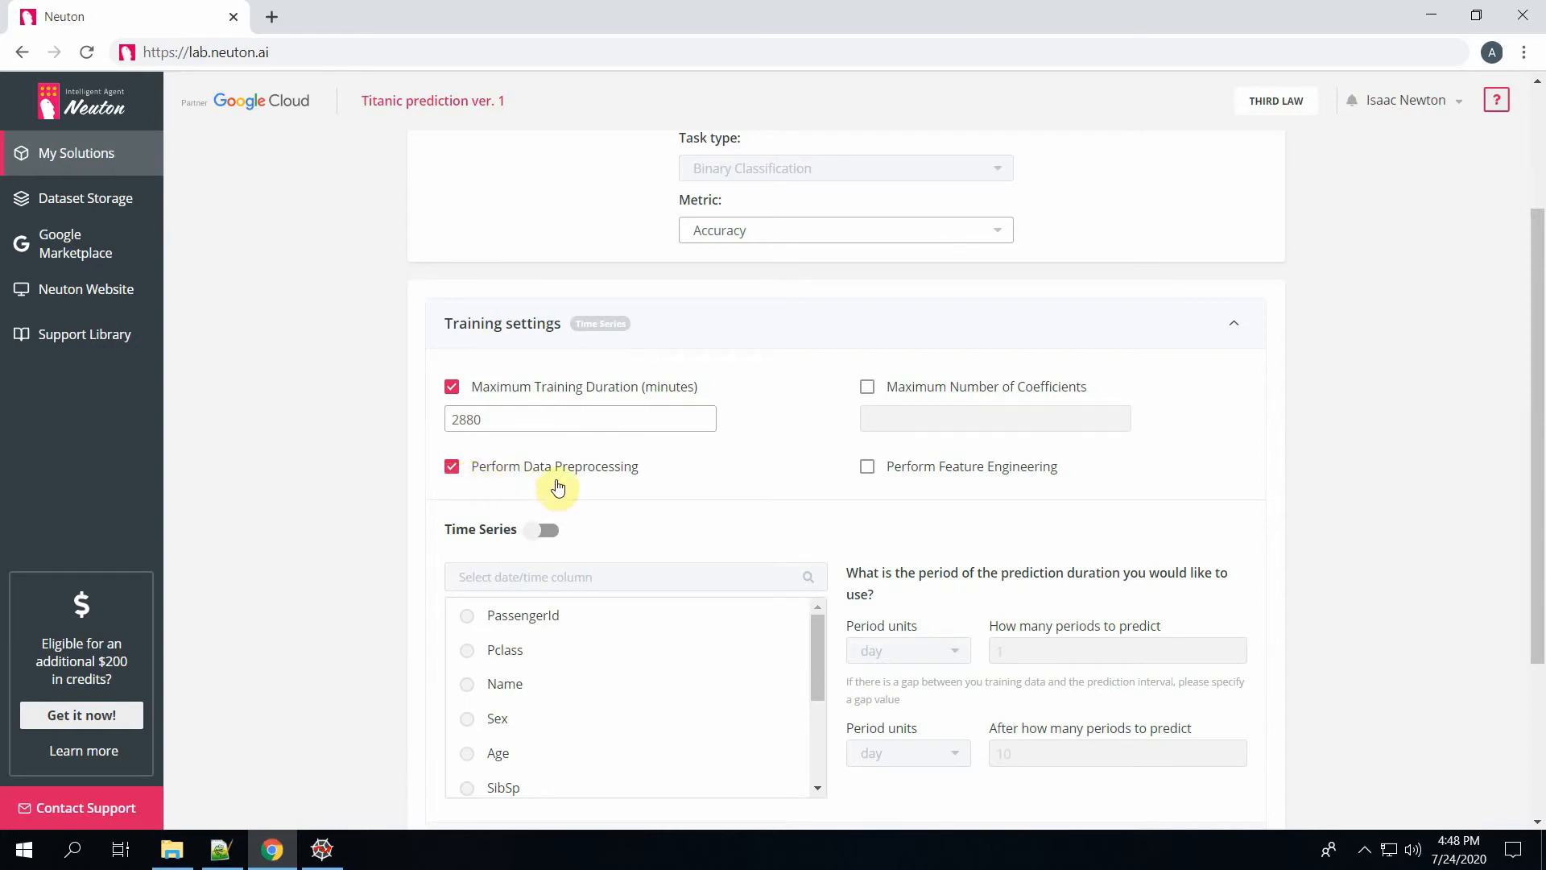
left_click(868, 474)
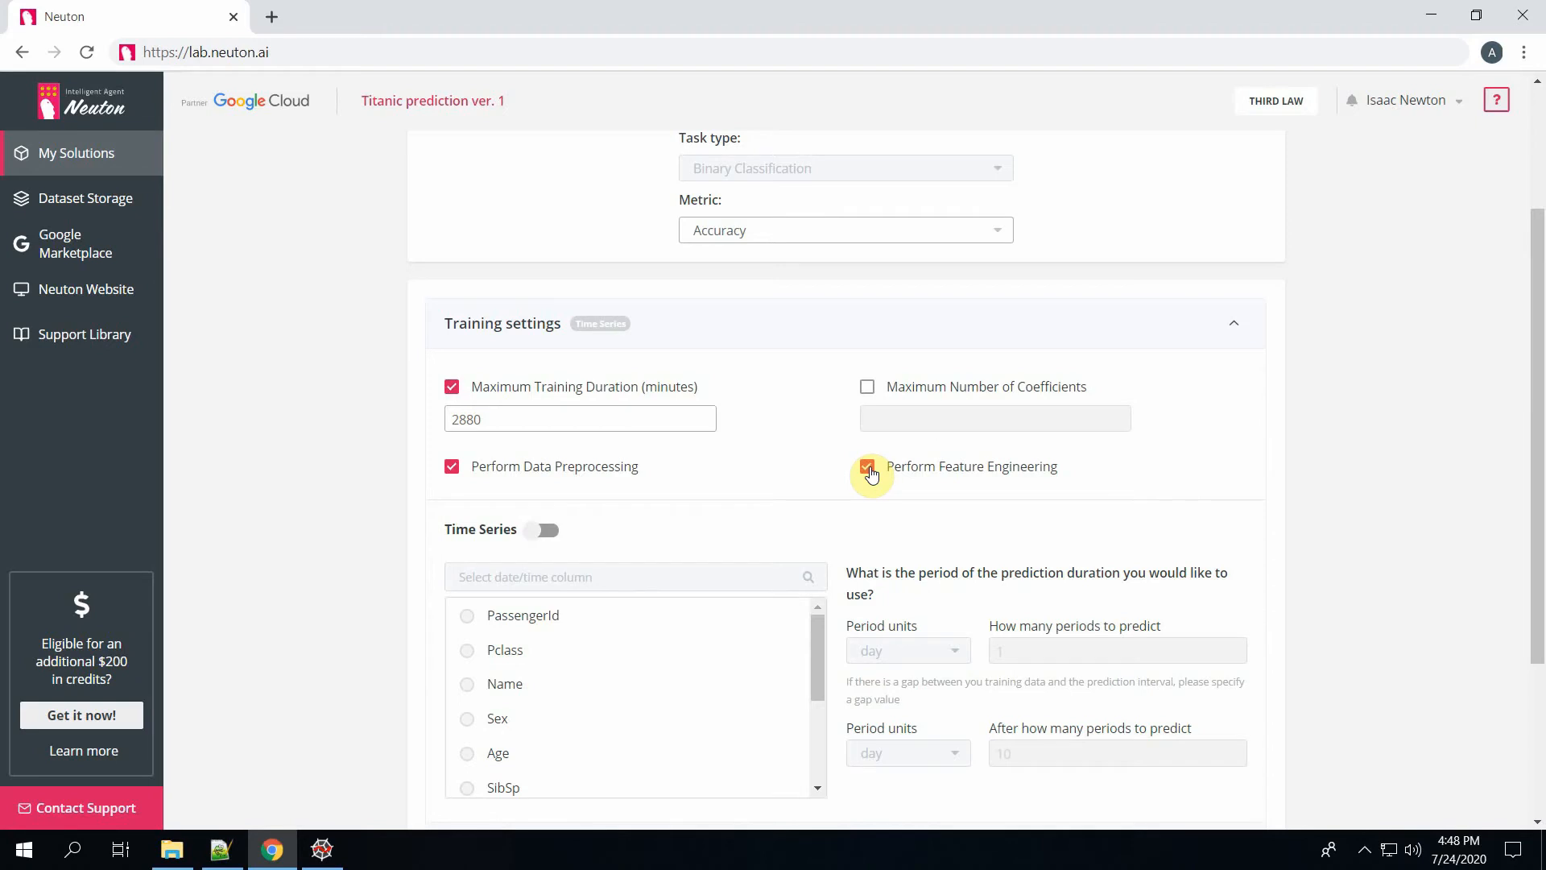
left_click(869, 468)
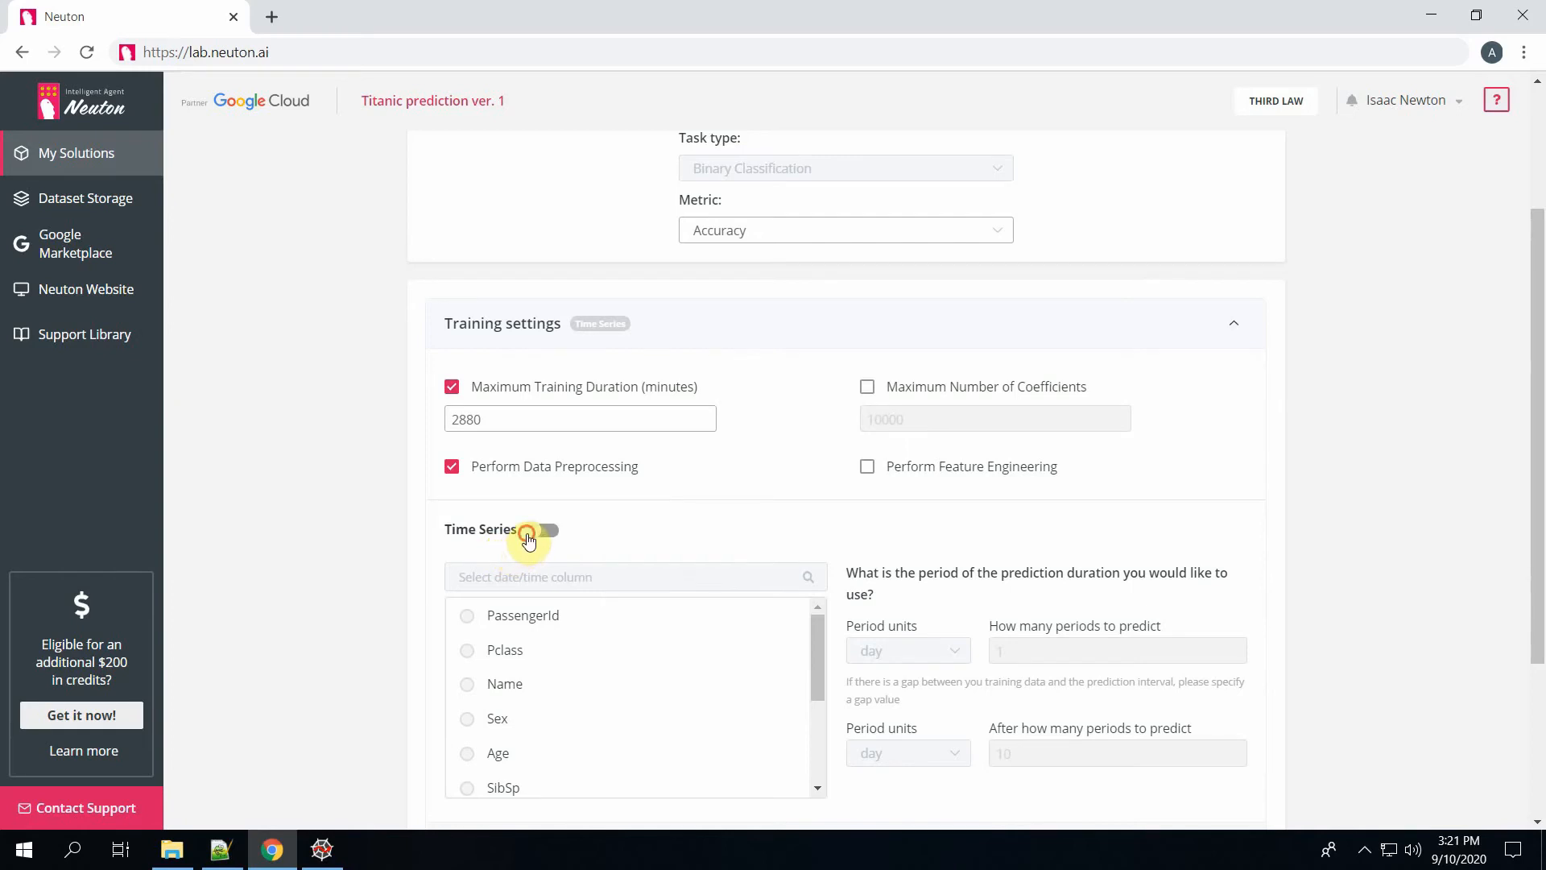
Try the Time Series option with its prediction period and gap fields, and switch Advanced mode back off.
left_click(529, 540)
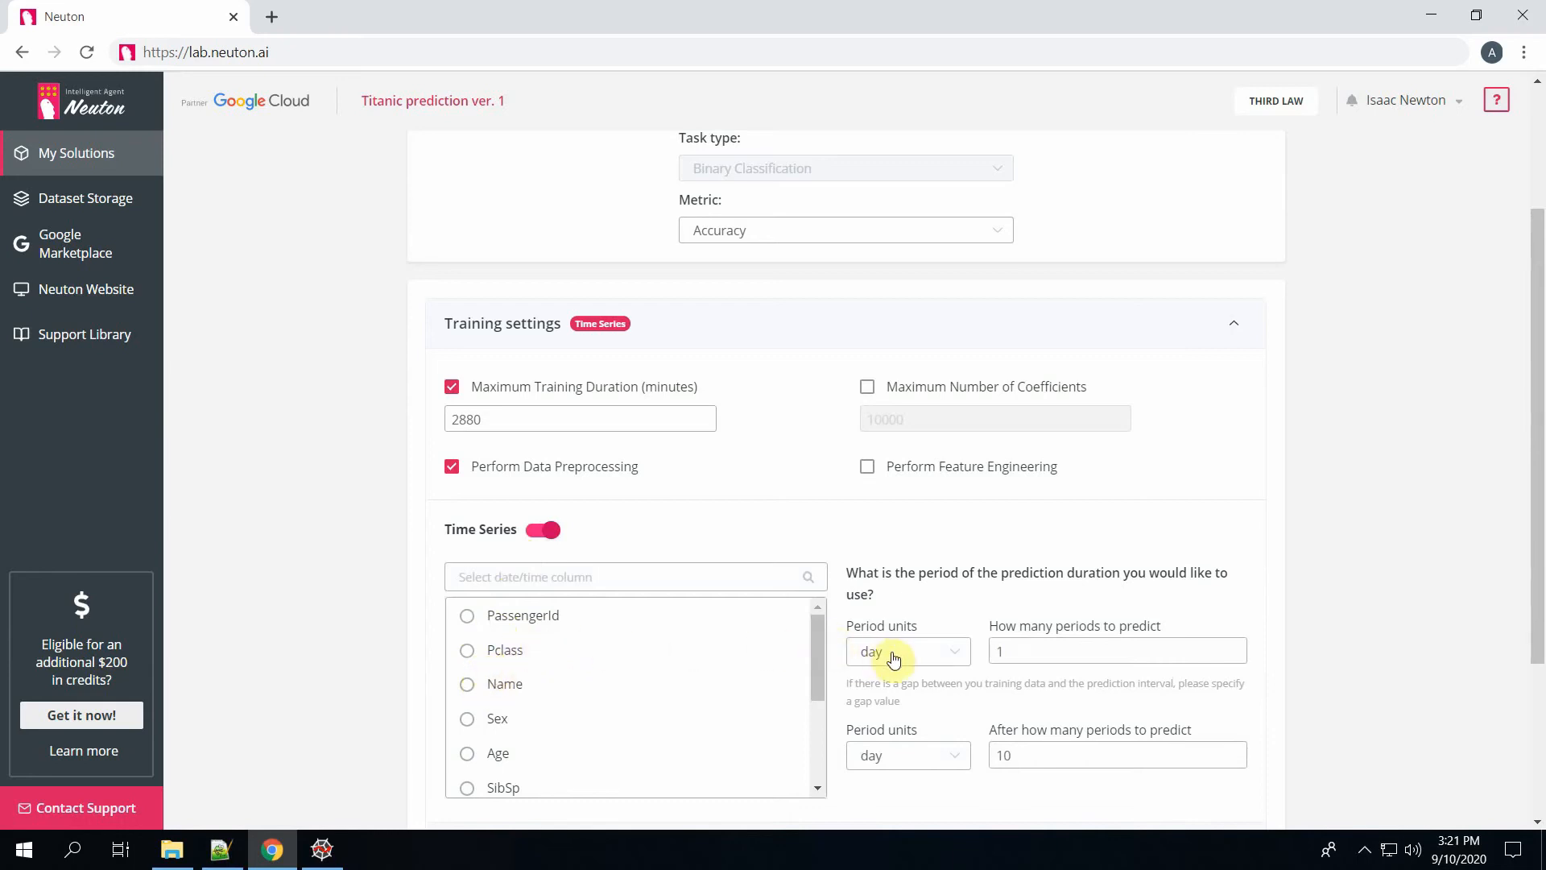
double_click(998, 650)
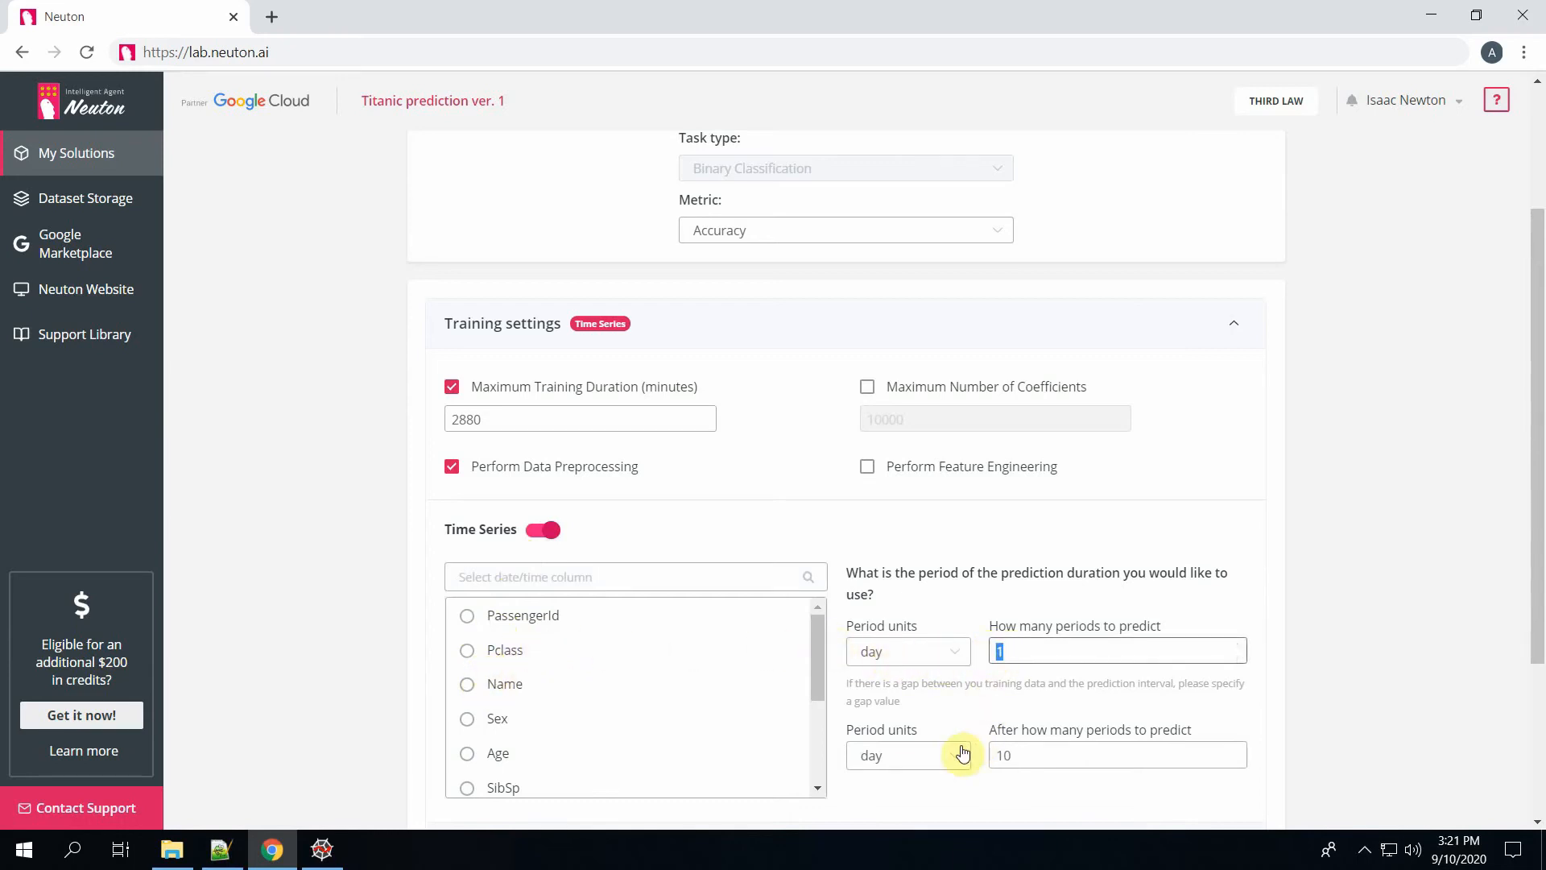
left_click_drag(1038, 757, 997, 760)
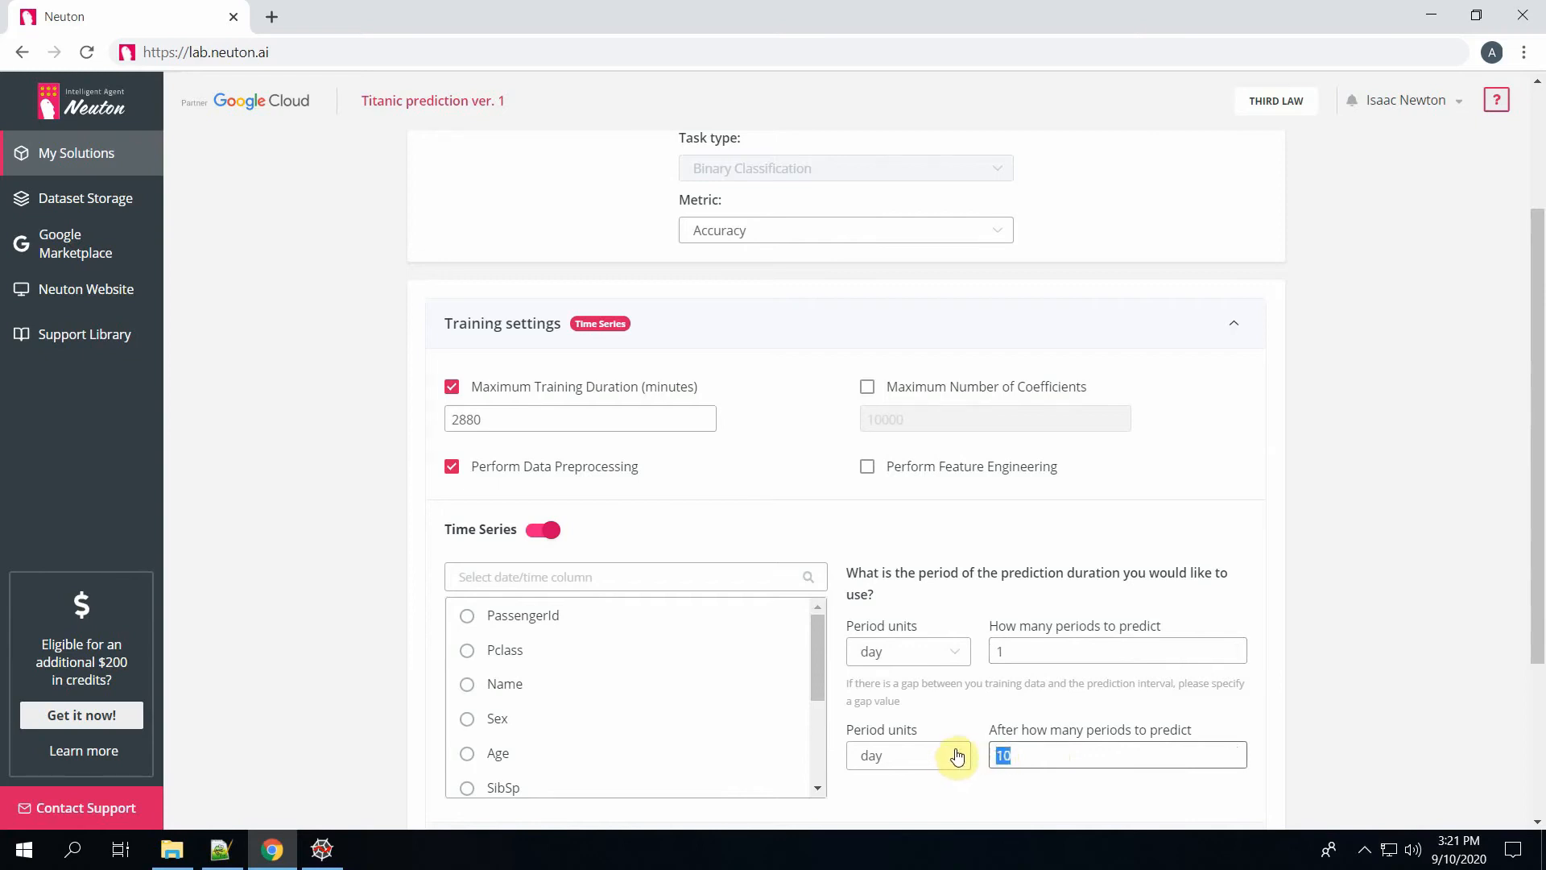
left_click(554, 531)
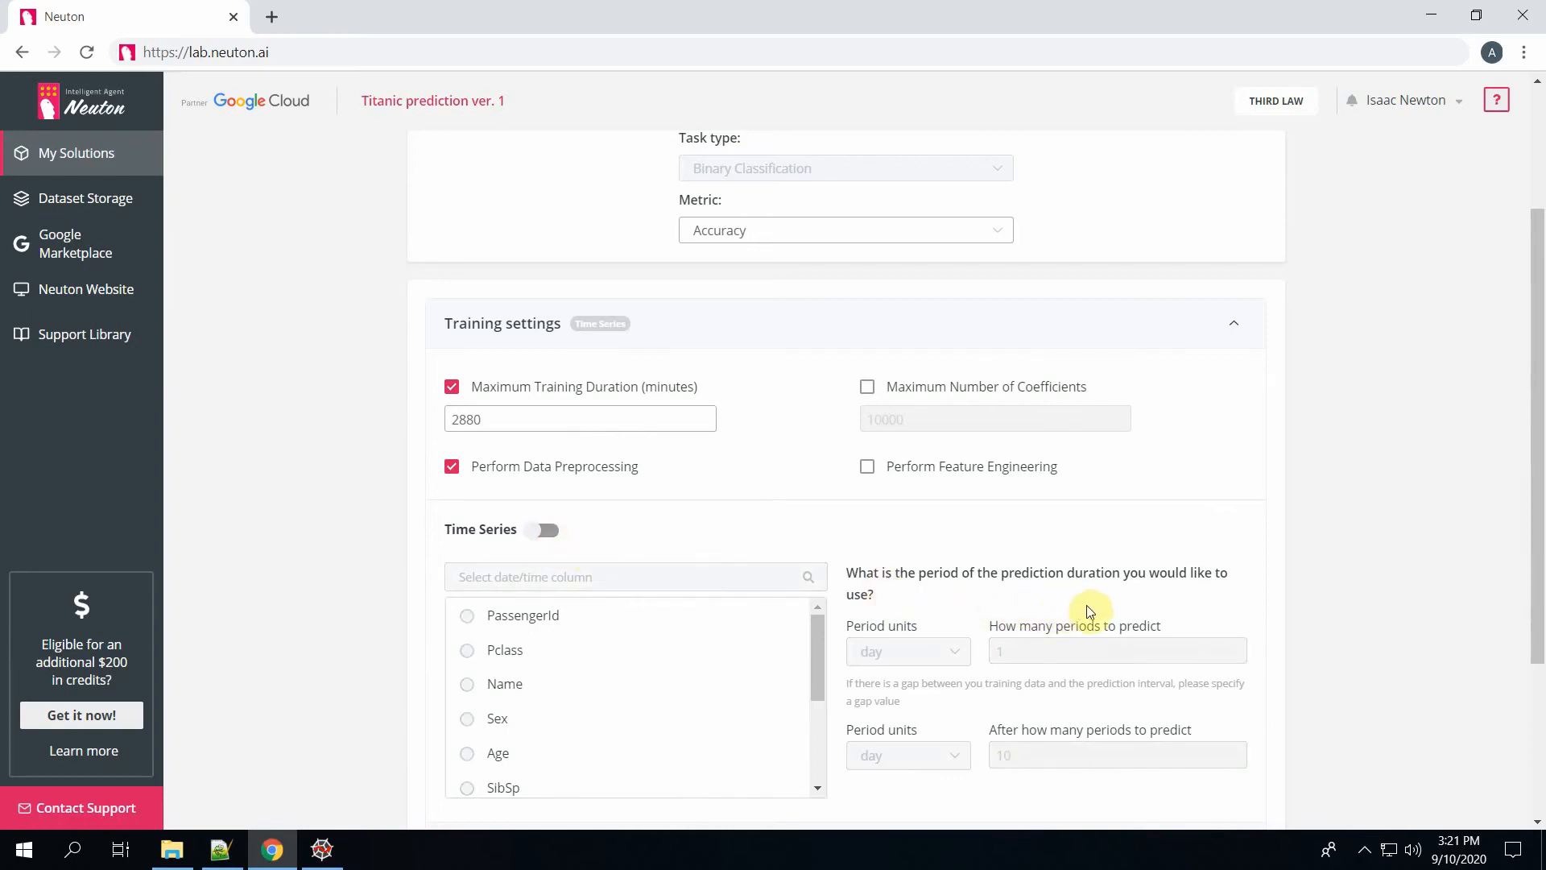
left_click_drag(1536, 528, 1532, 328)
left_click(1455, 159)
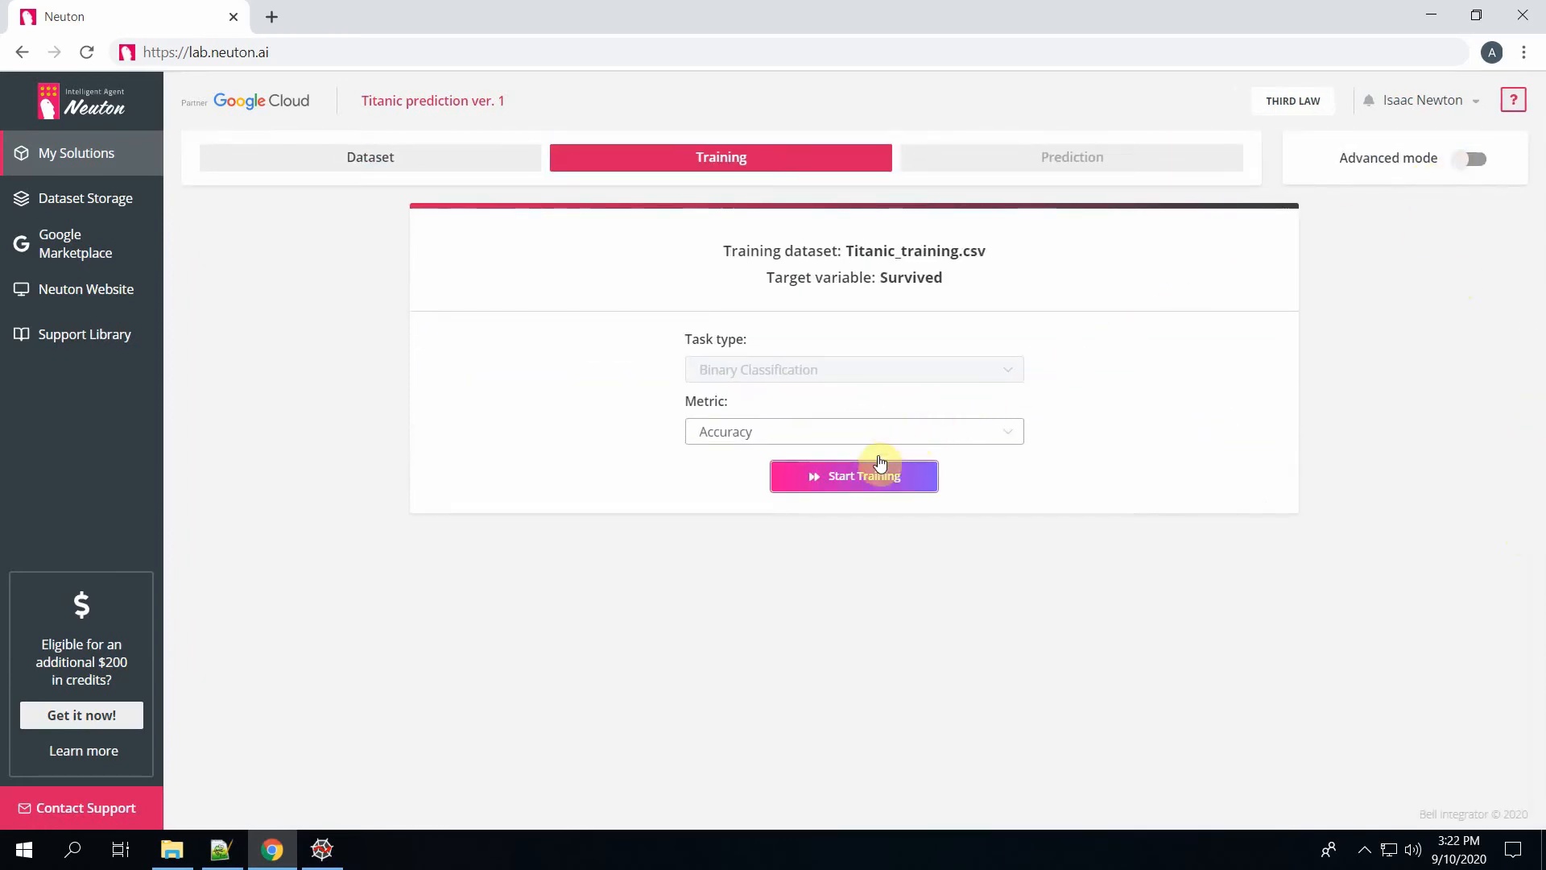
Start training the Titanic model with the Accuracy metric and dismiss the text notification offer without entering a phone number.
left_click(866, 475)
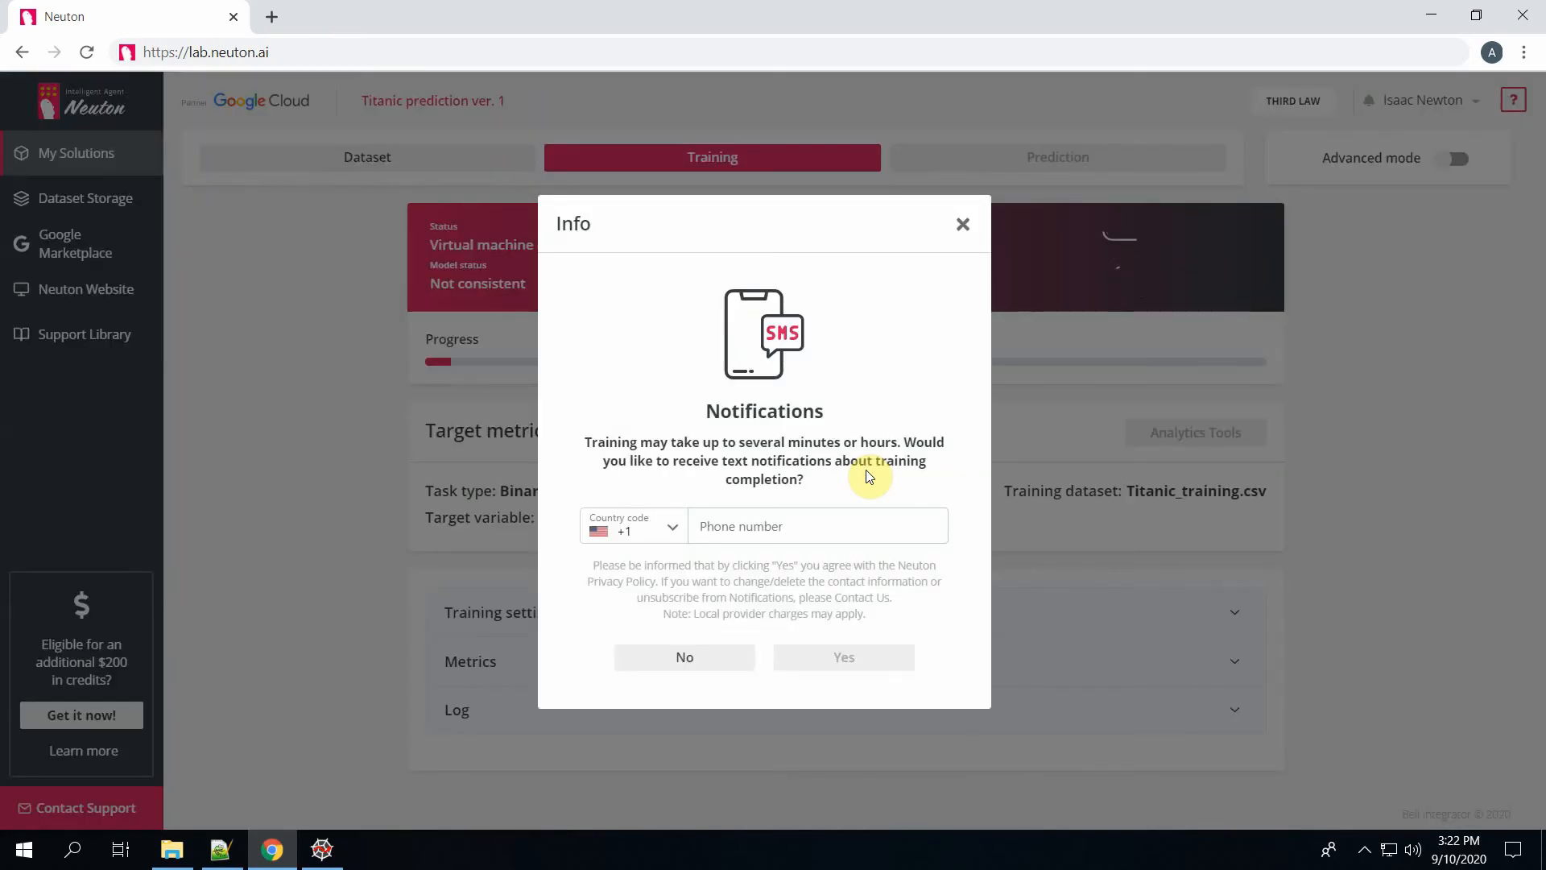
left_click(788, 528)
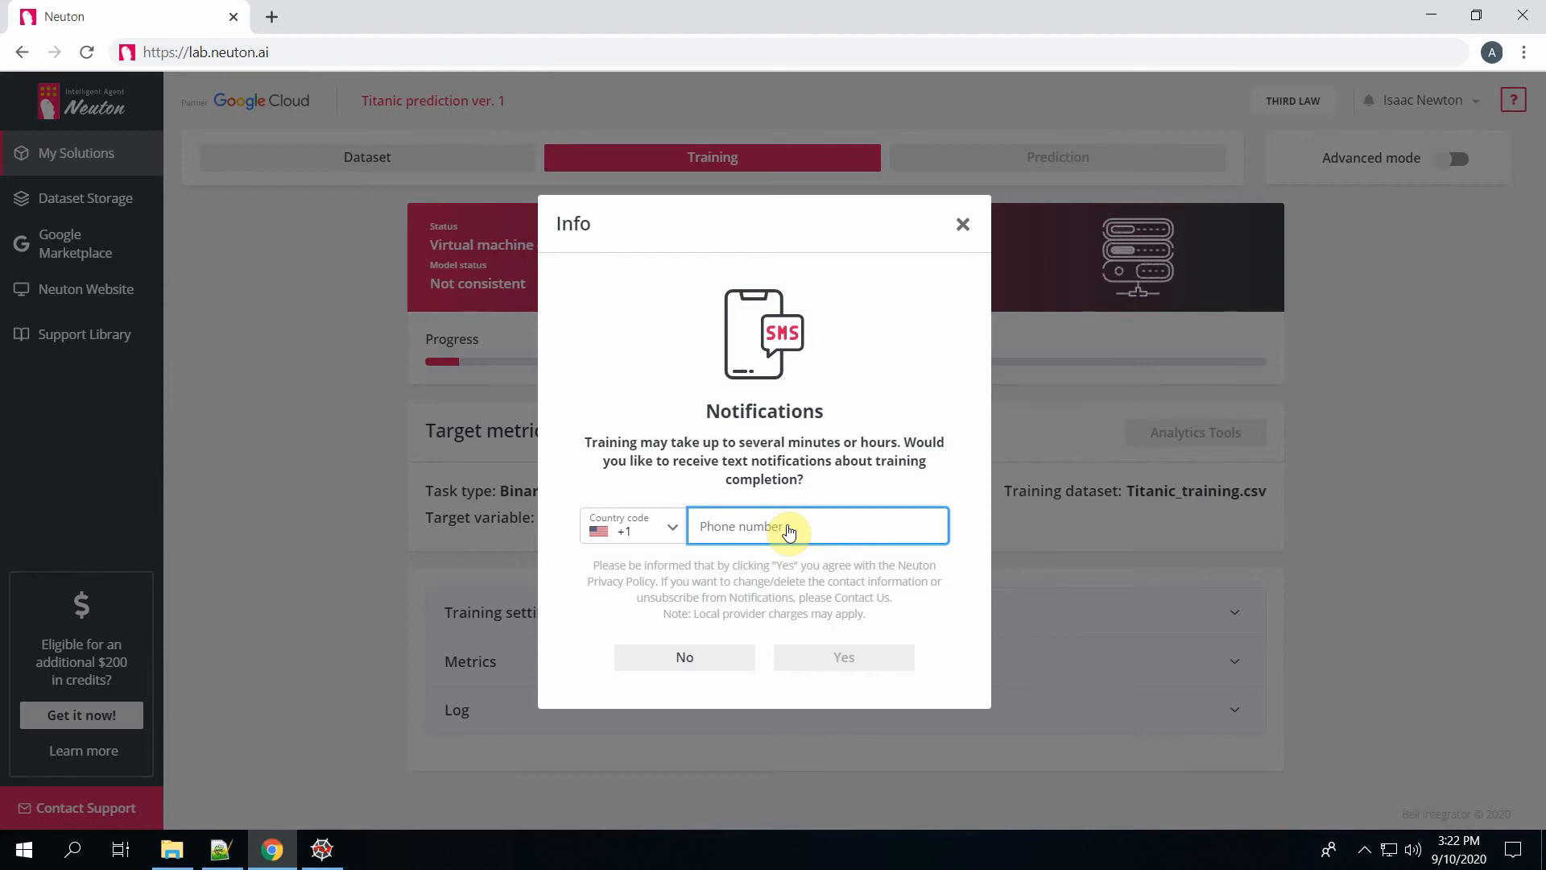
left_click(966, 229)
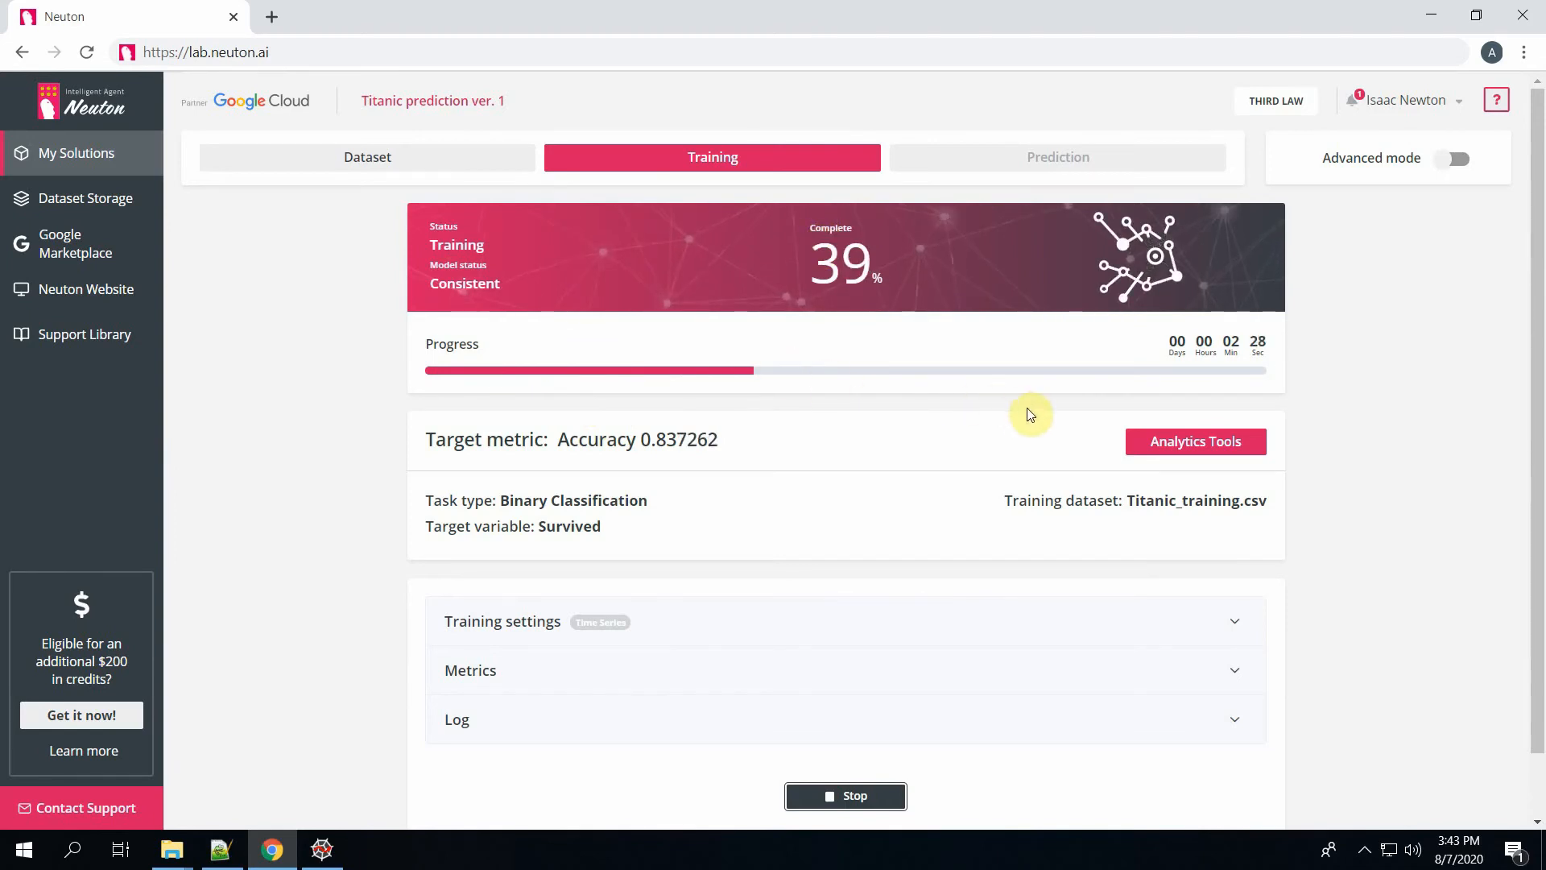
Open the Exploratory Data Analysis of the training dataset, dismiss the info notice and examine the data overview.
left_click(1228, 443)
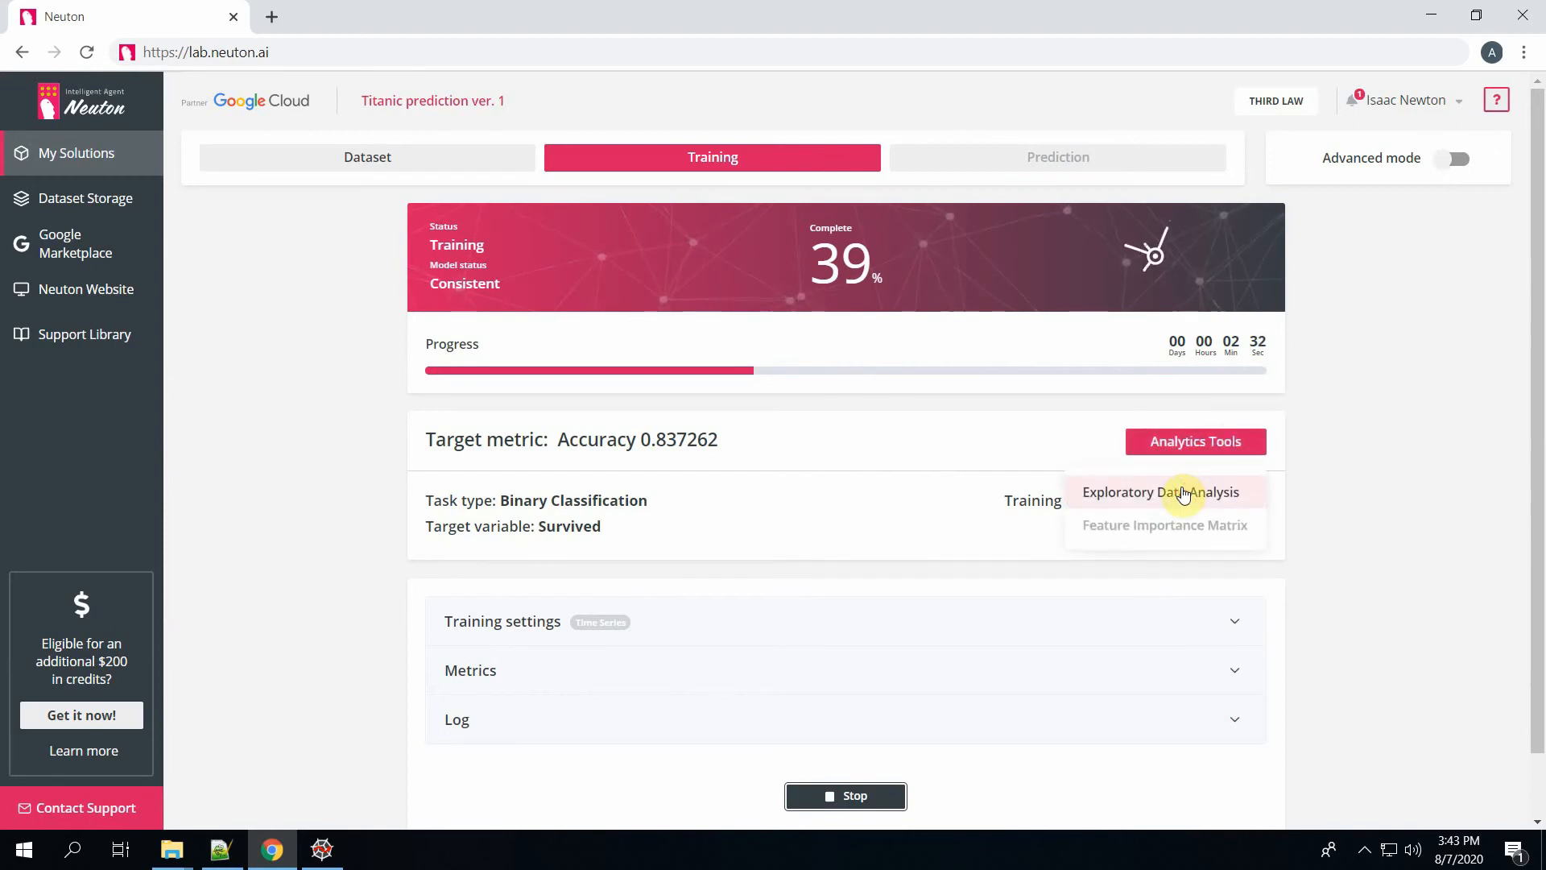
left_click(1184, 493)
left_click(1491, 611)
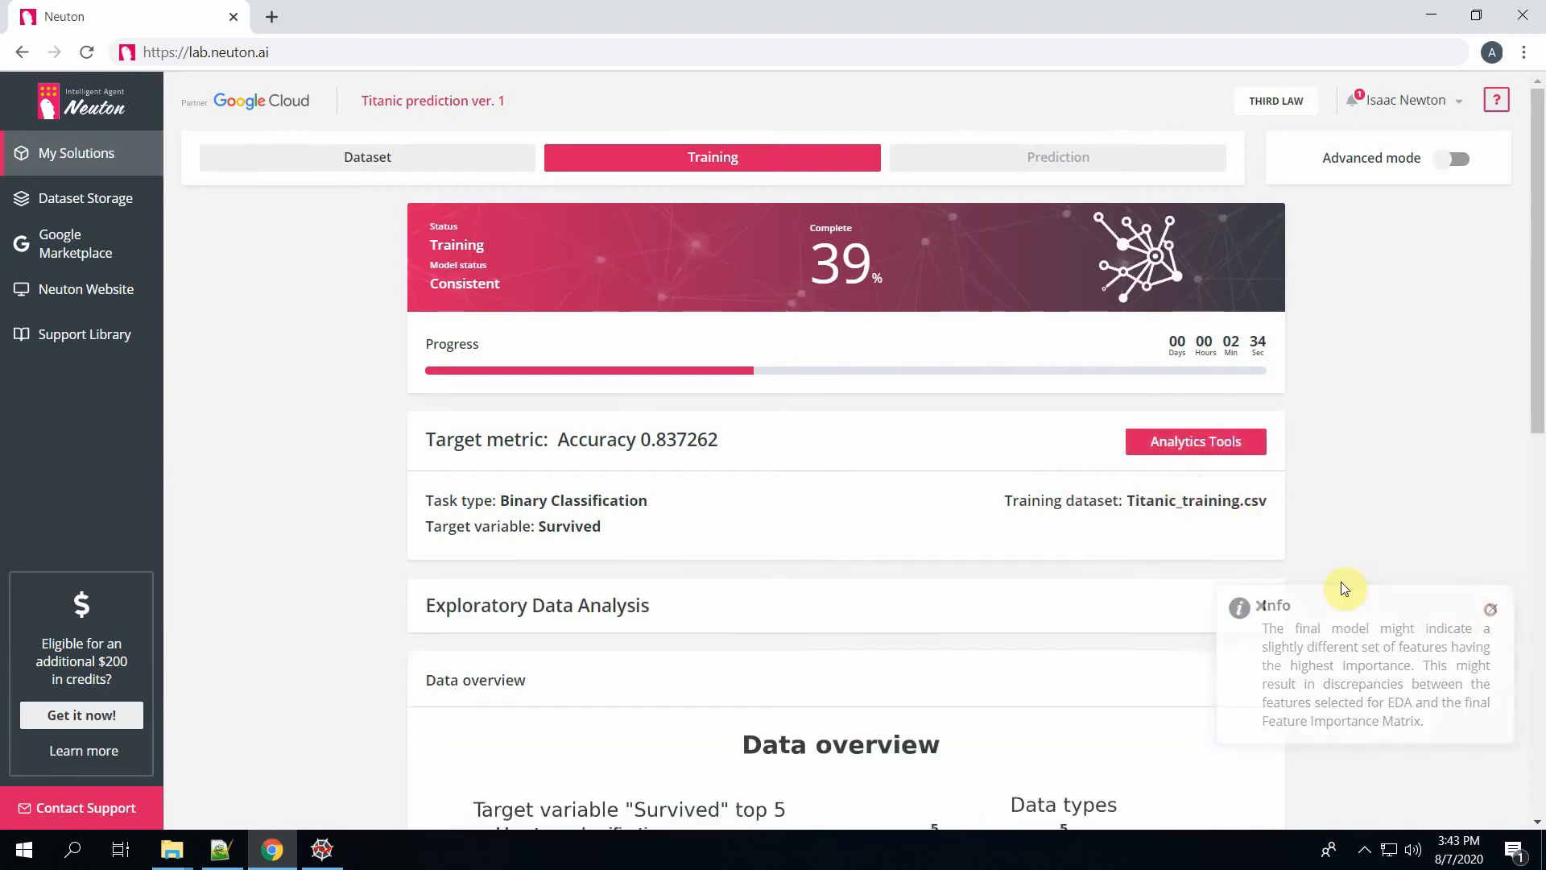
scroll(998, 529, "down", 4)
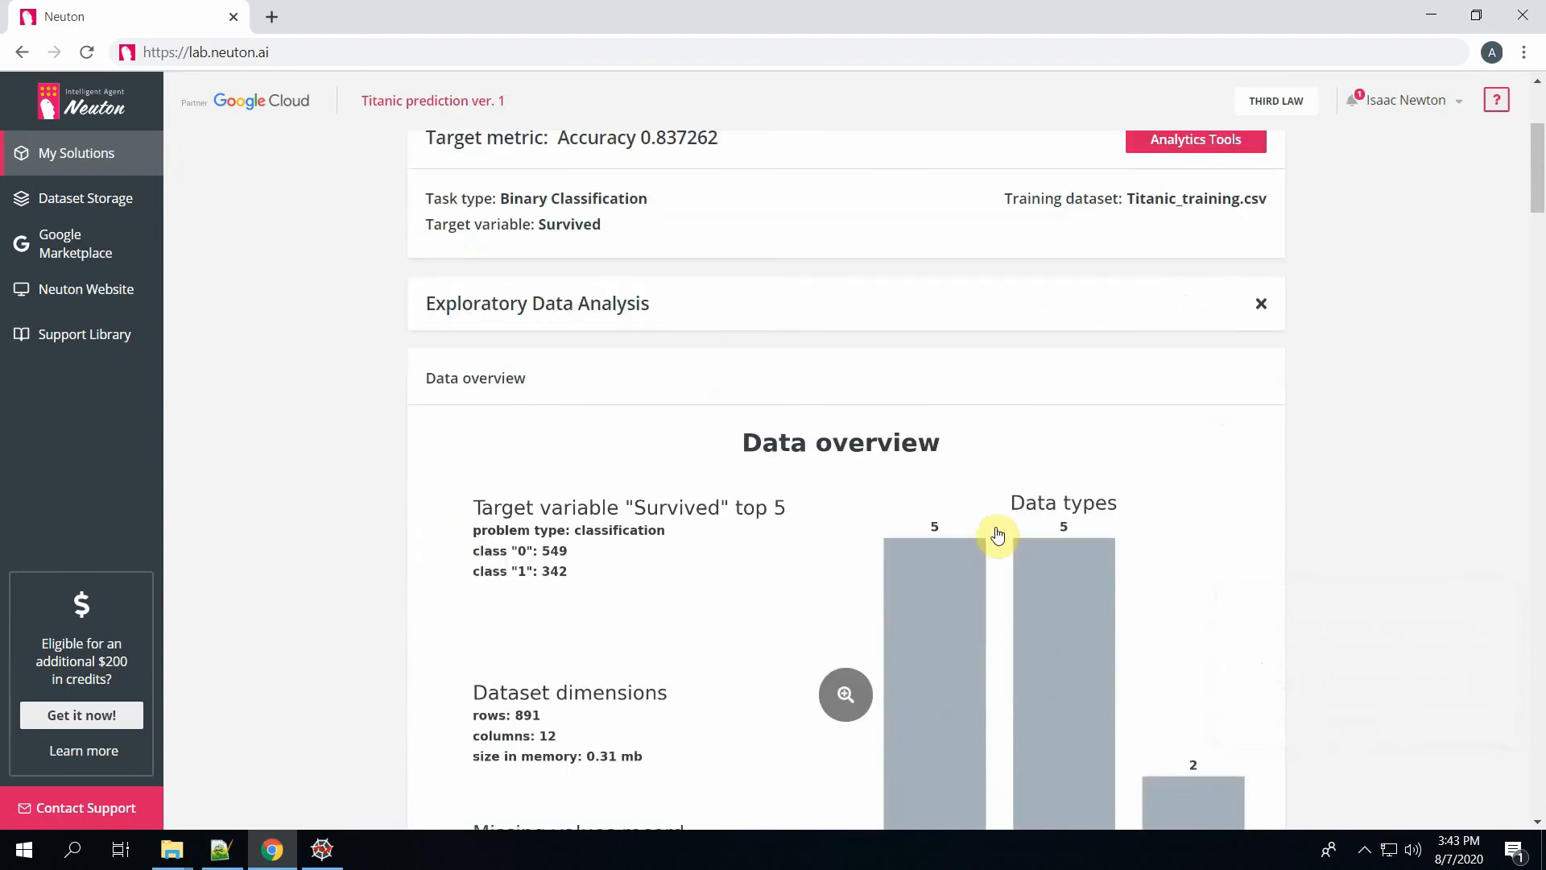
scroll(997, 533, "down", 2)
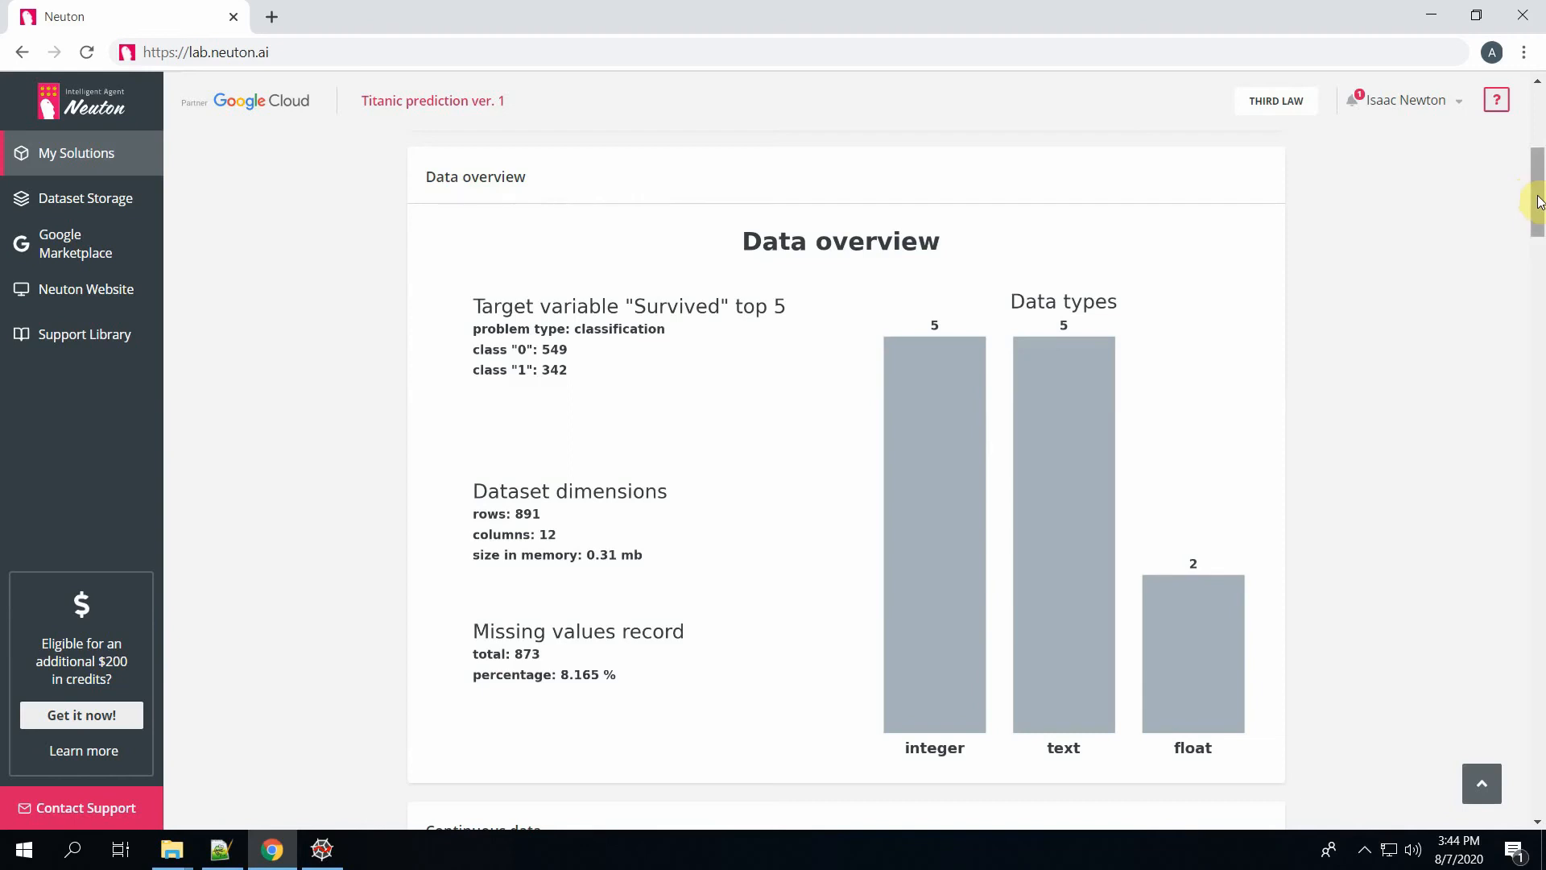
left_click_drag(1539, 201, 1540, 199)
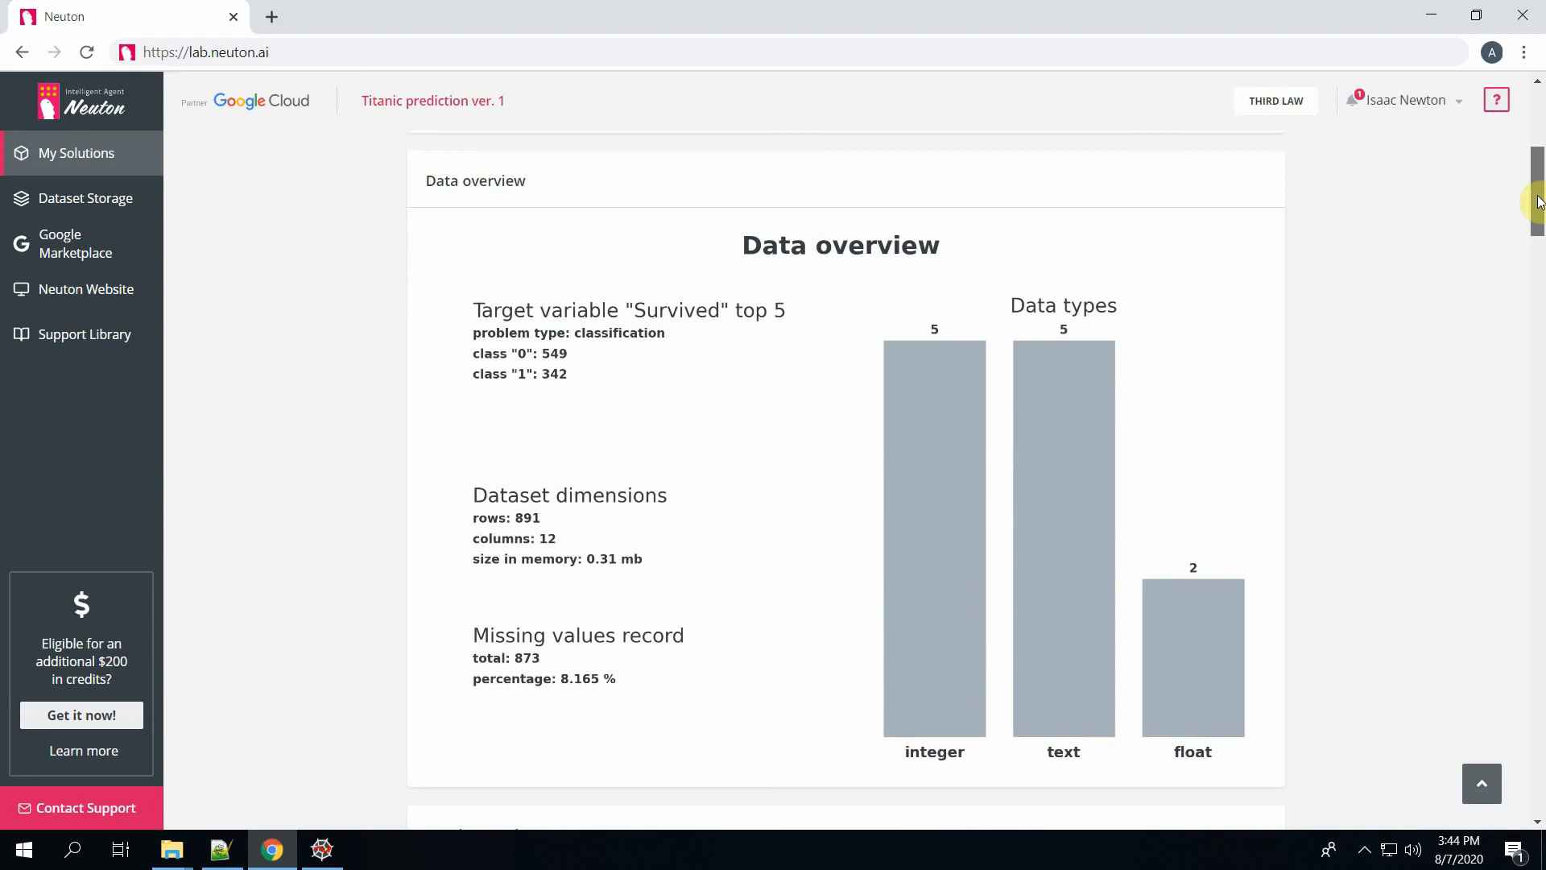
Examine the continuous data, the discrete data including the Embarked distribution, and the outliers charts.
left_click_drag(1538, 205, 1540, 282)
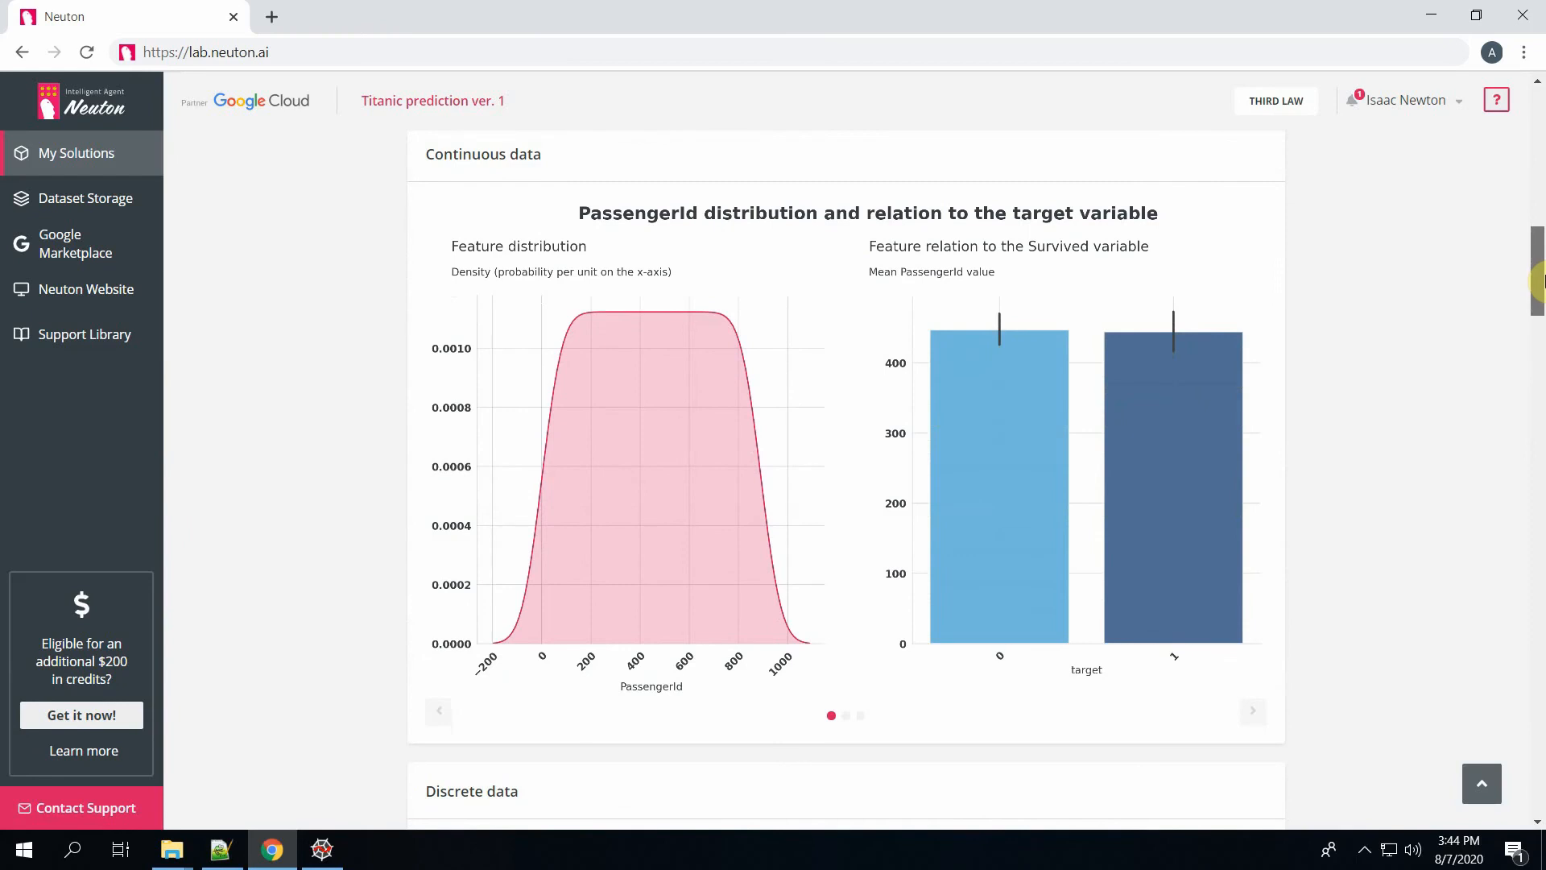
left_click_drag(1540, 282, 1540, 352)
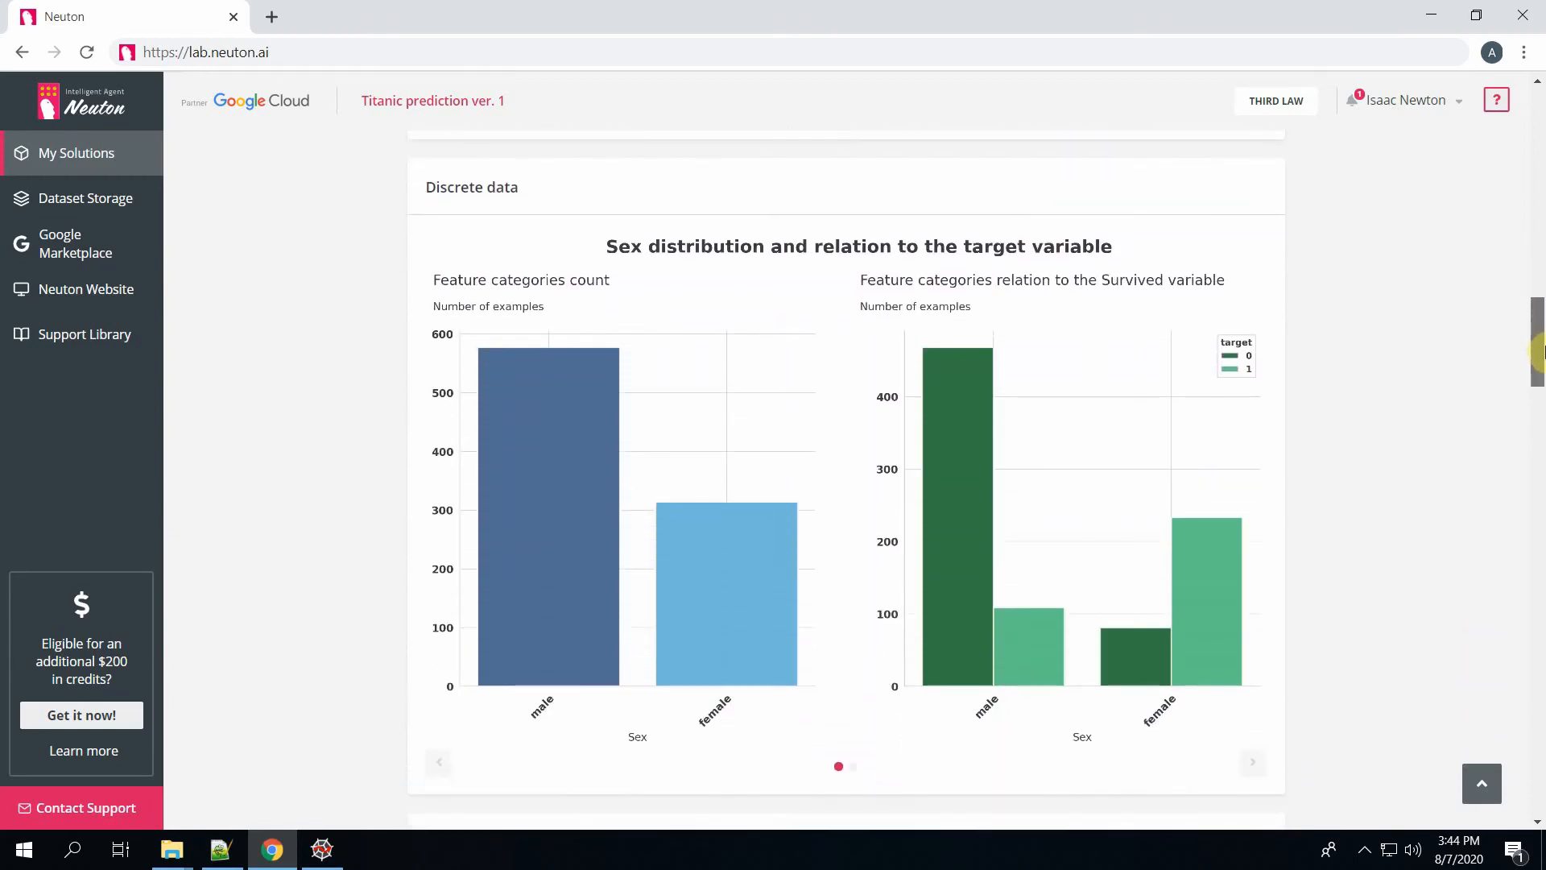
left_click(853, 766)
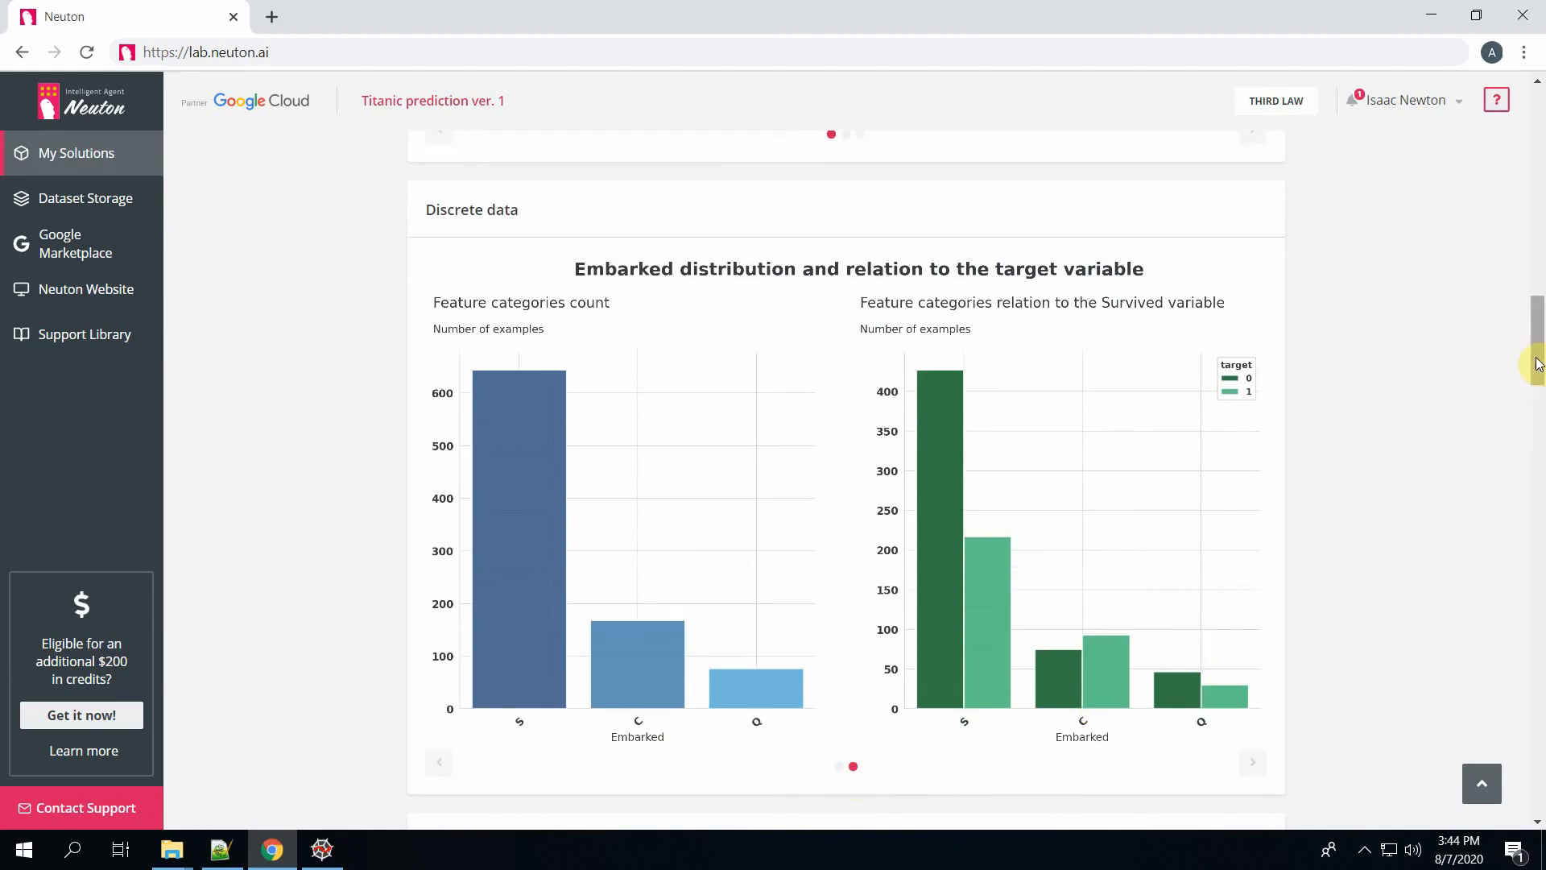
left_click_drag(1540, 364, 1541, 757)
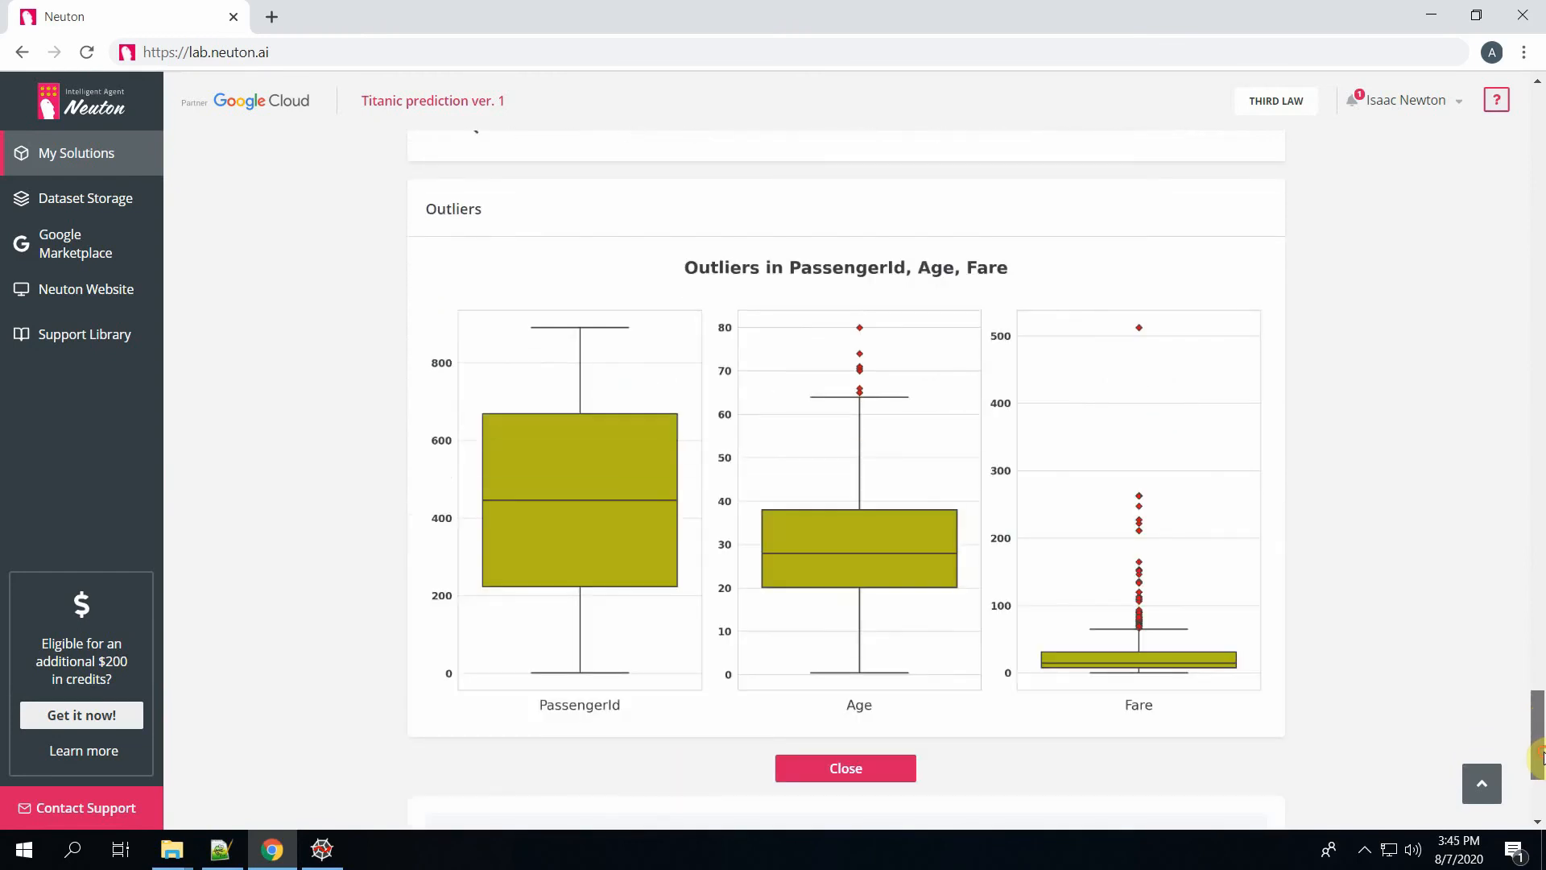
Close the Exploratory Data Analysis report and acknowledge the training completion message.
left_click(888, 772)
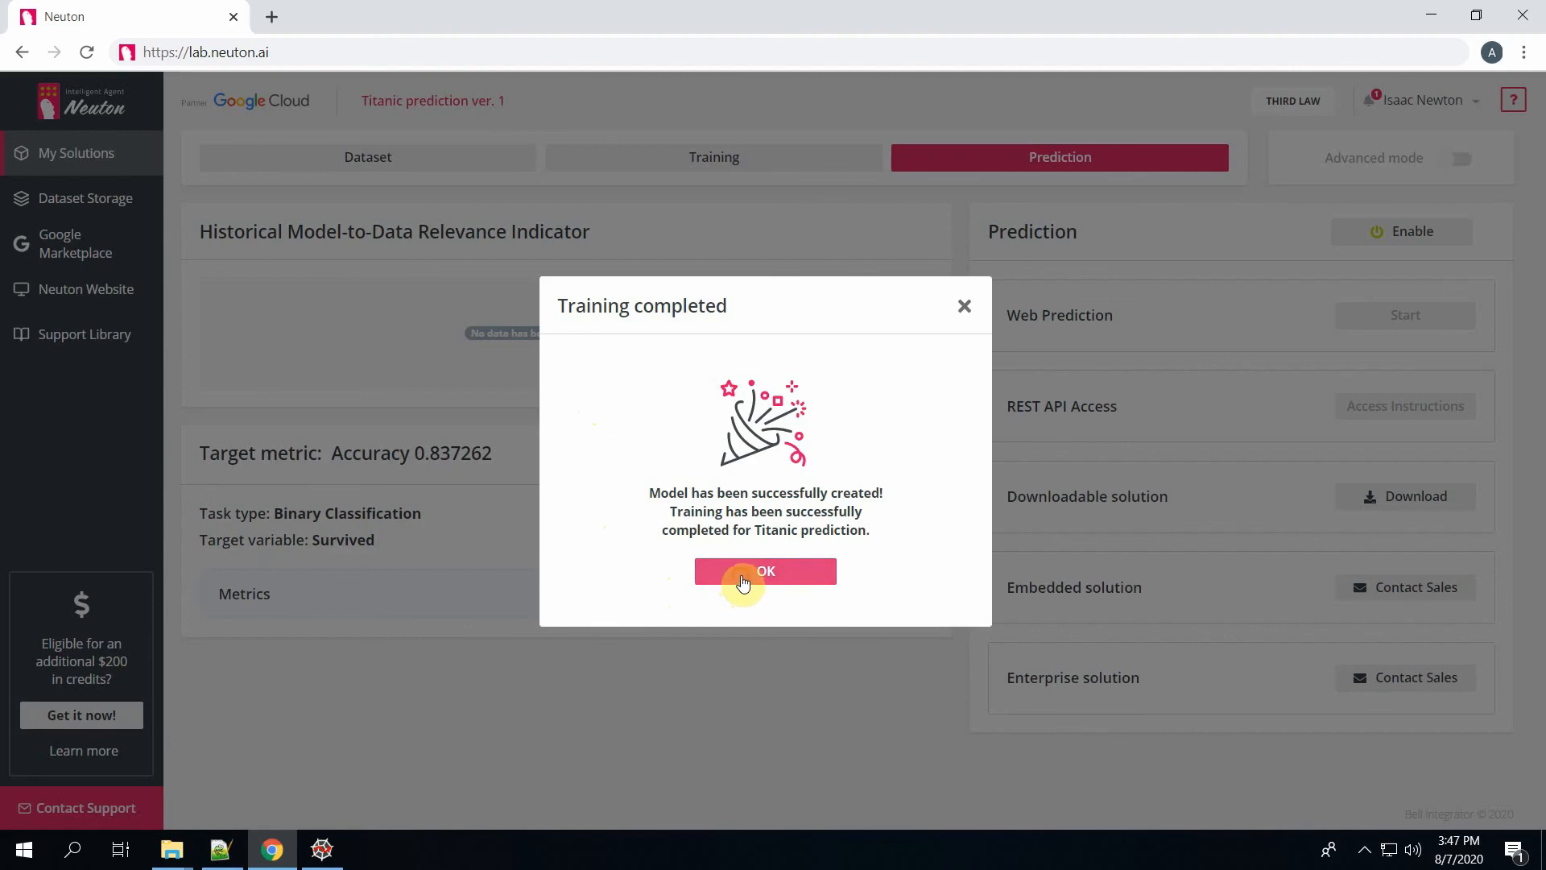
left_click(743, 572)
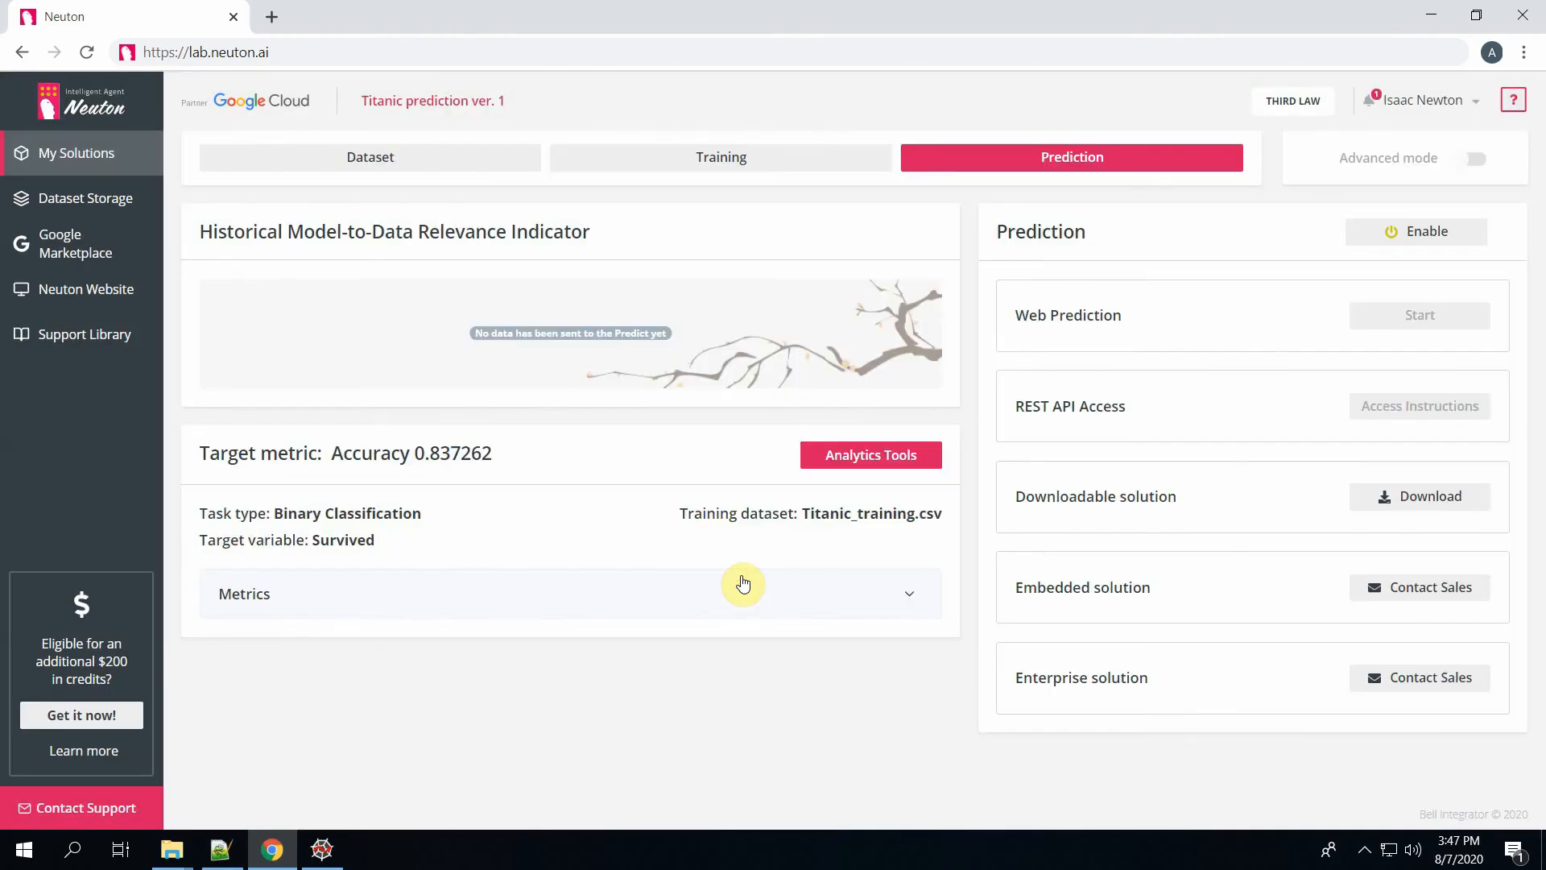